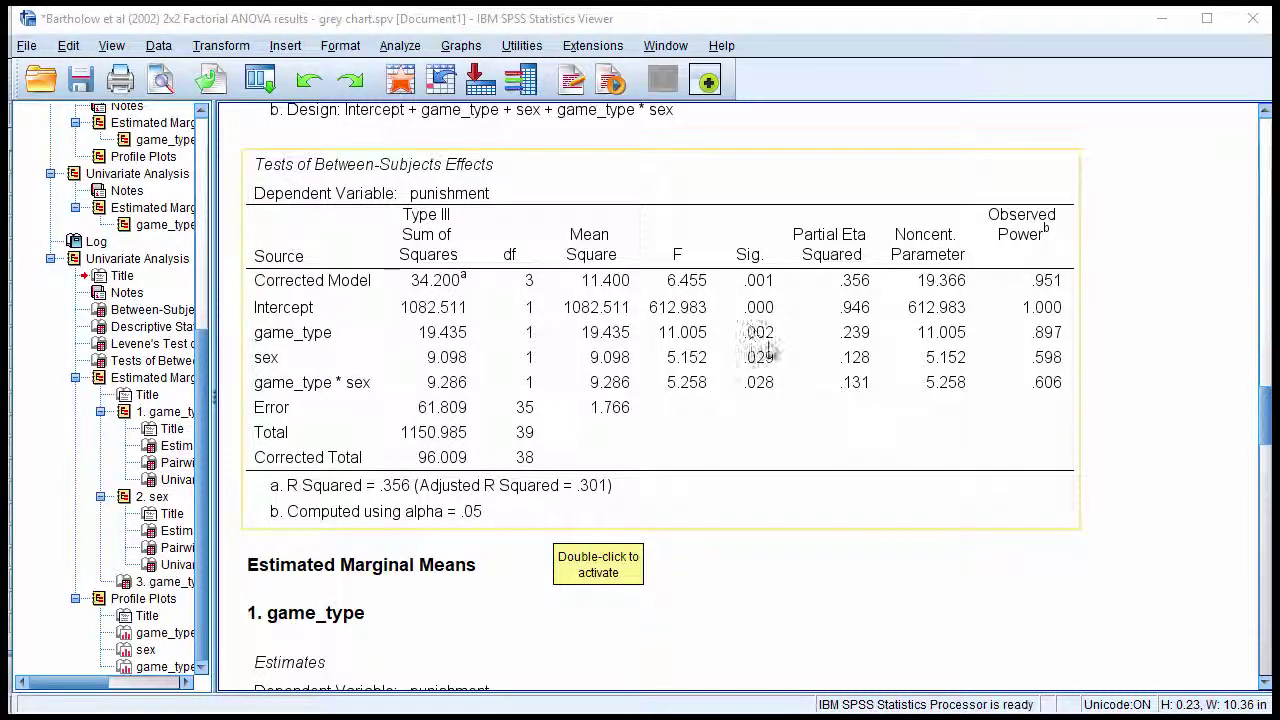
- Examine the between-subjects effects and the estimated marginal means for game_type in the existing output
scroll(766, 434, "down", 5)
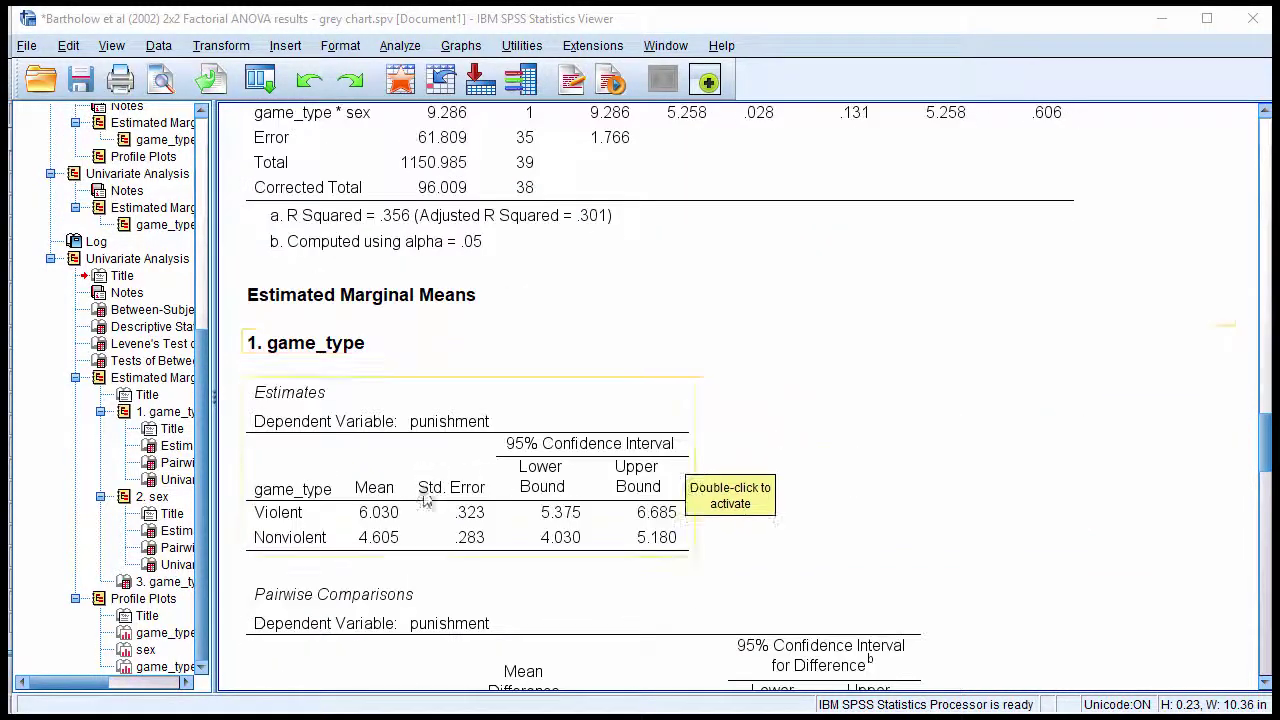
left_click_drag(385, 520, 921, 511)
scroll(921, 511, "up", 3)
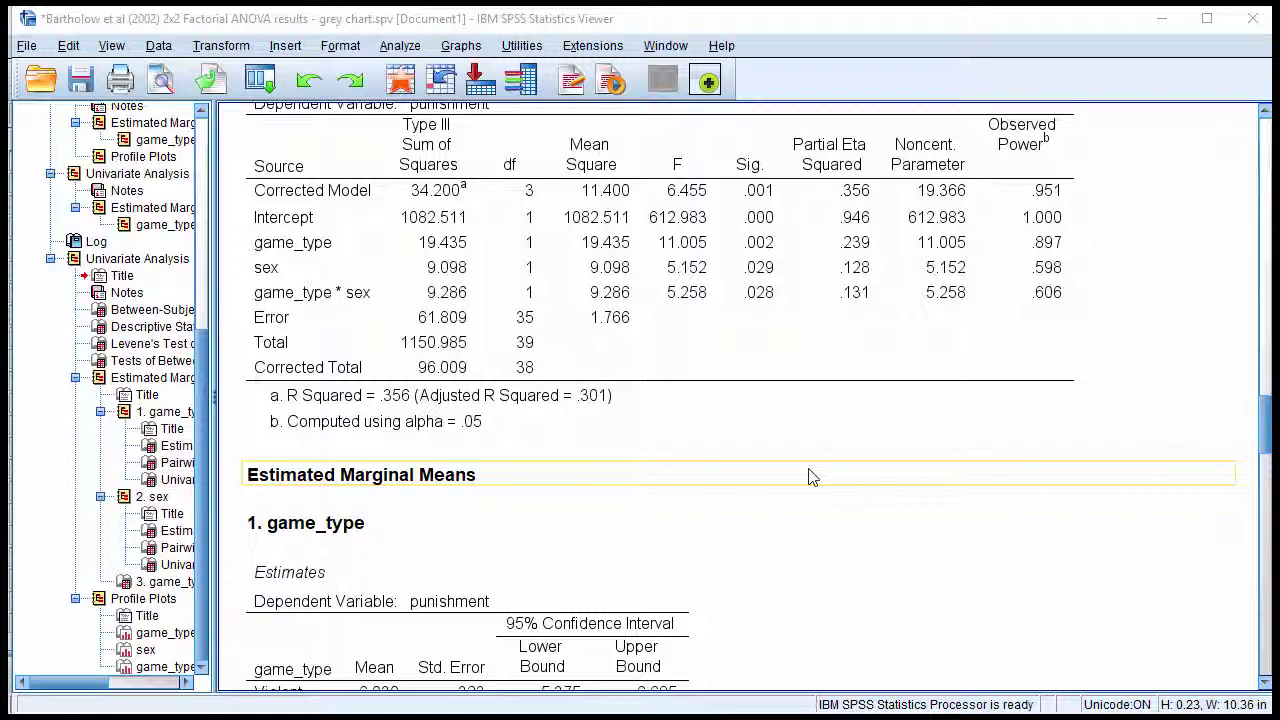
- Switch to the video_games_2by2.sav data and open the Univariate General Linear Model setup
key("alt+Tab")
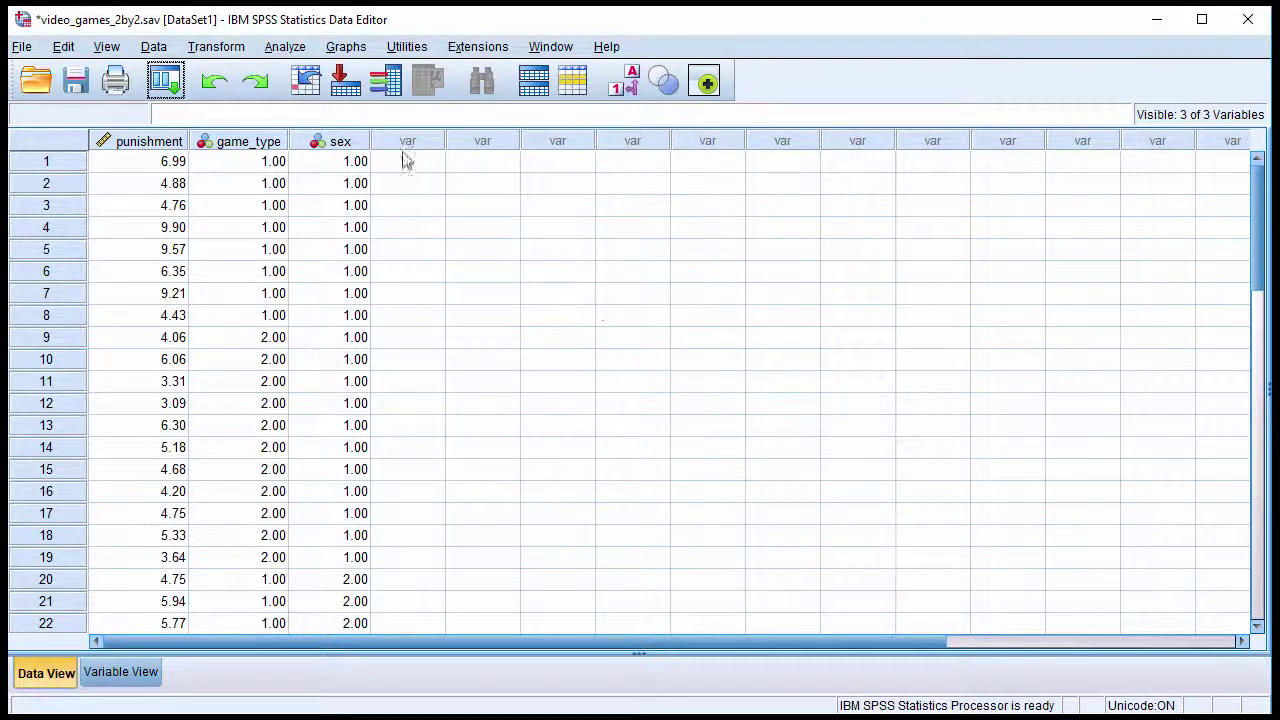
left_click(285, 47)
mouse_move(450, 189)
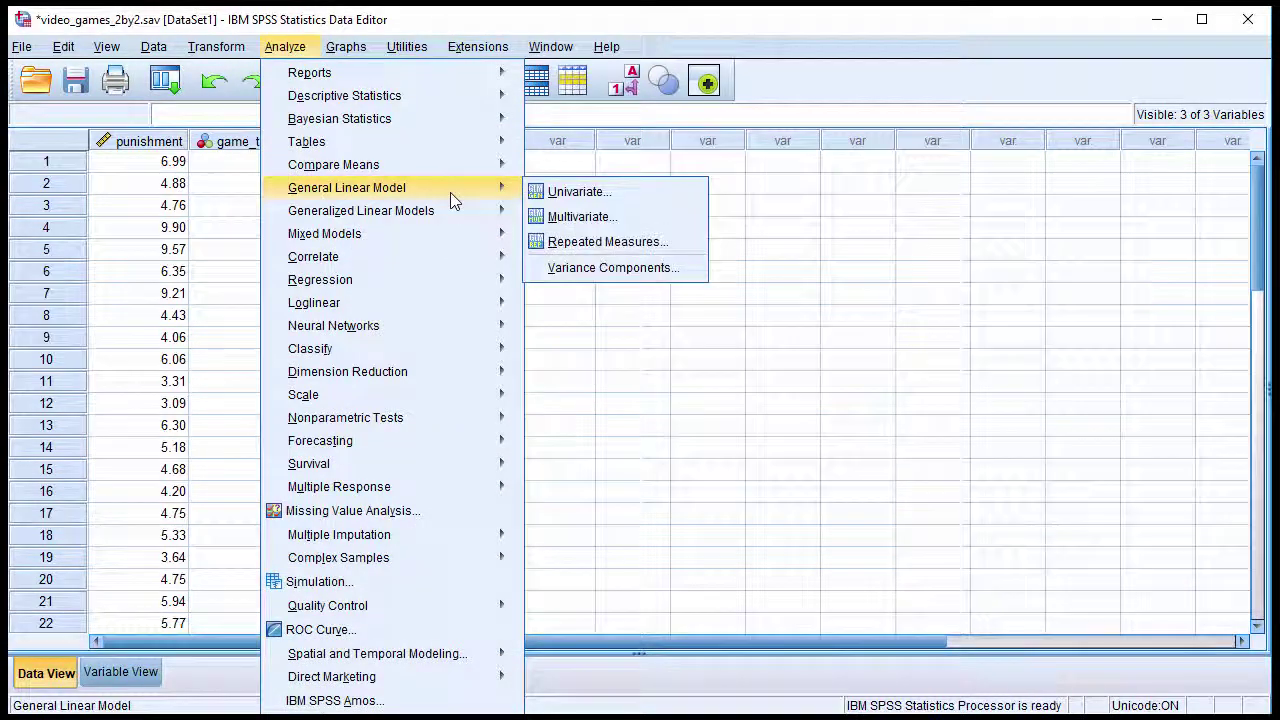
left_click(547, 195)
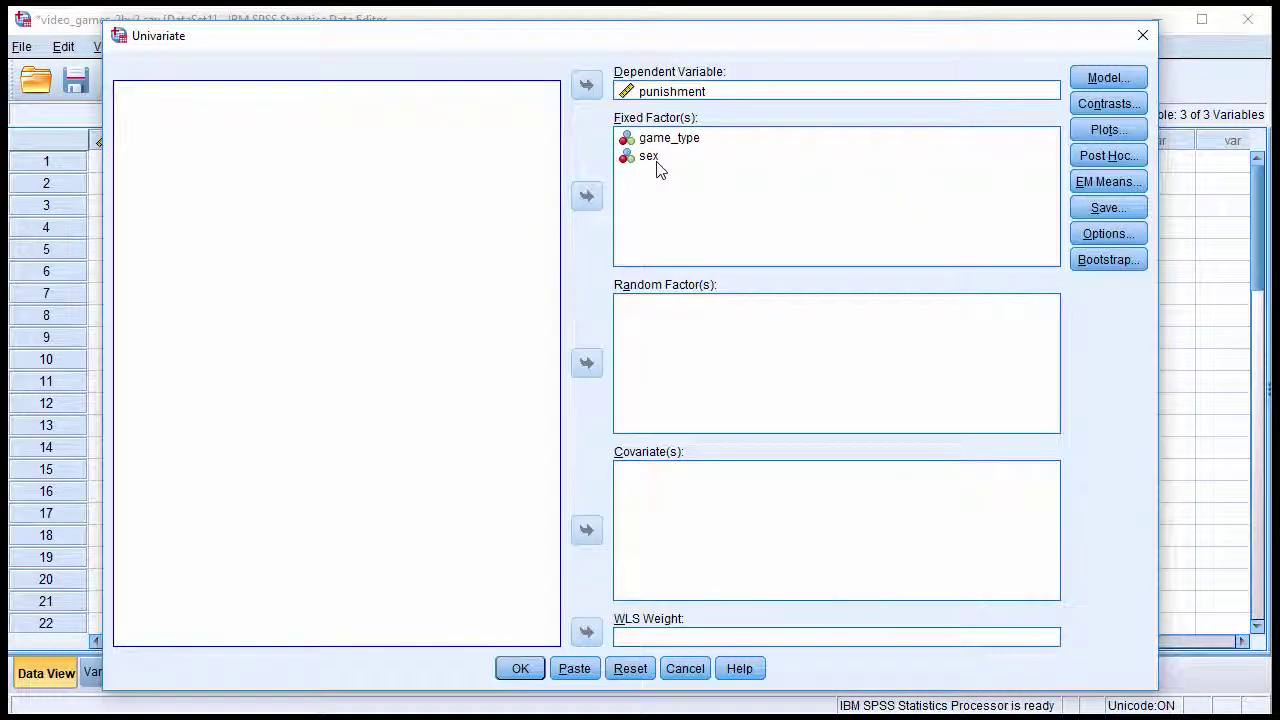
left_click(684, 92)
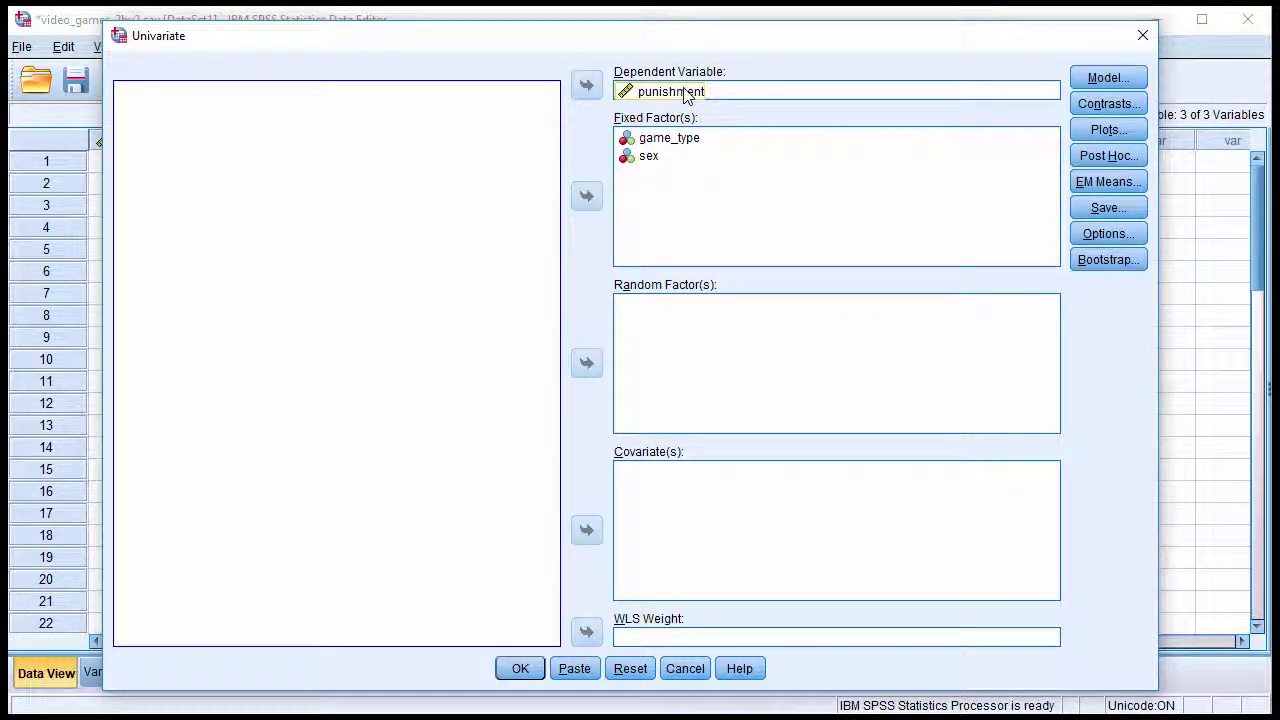
- Request estimated marginal means for game_type, sex and game_type*sex, and paste the analysis as syntax
left_click(1088, 186)
left_click(457, 292)
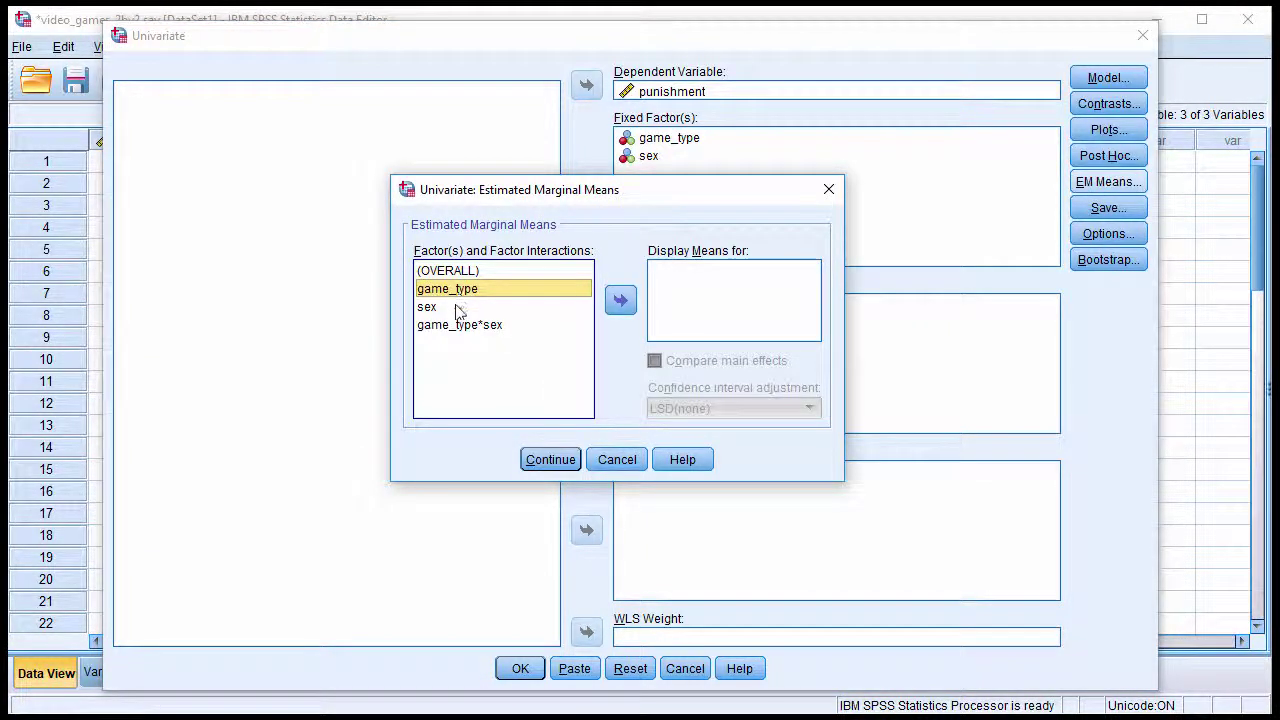
left_click(460, 325, "shift")
left_click(621, 302)
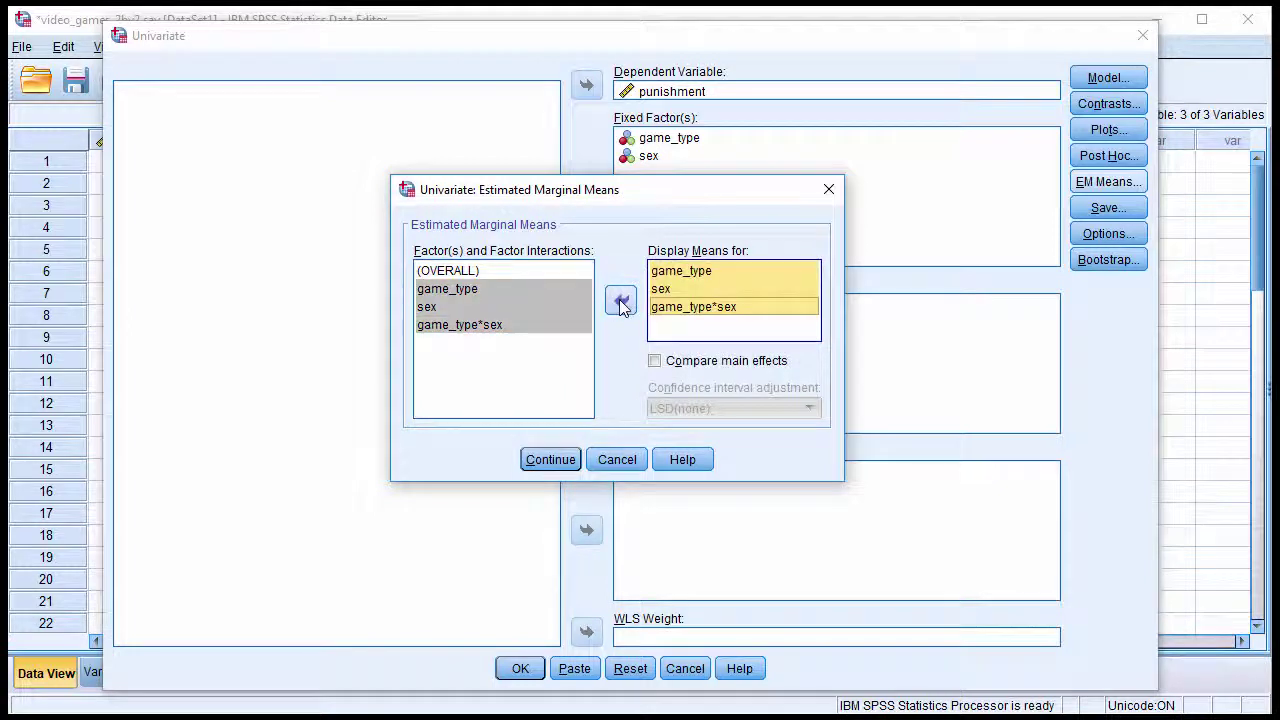
left_click(731, 277)
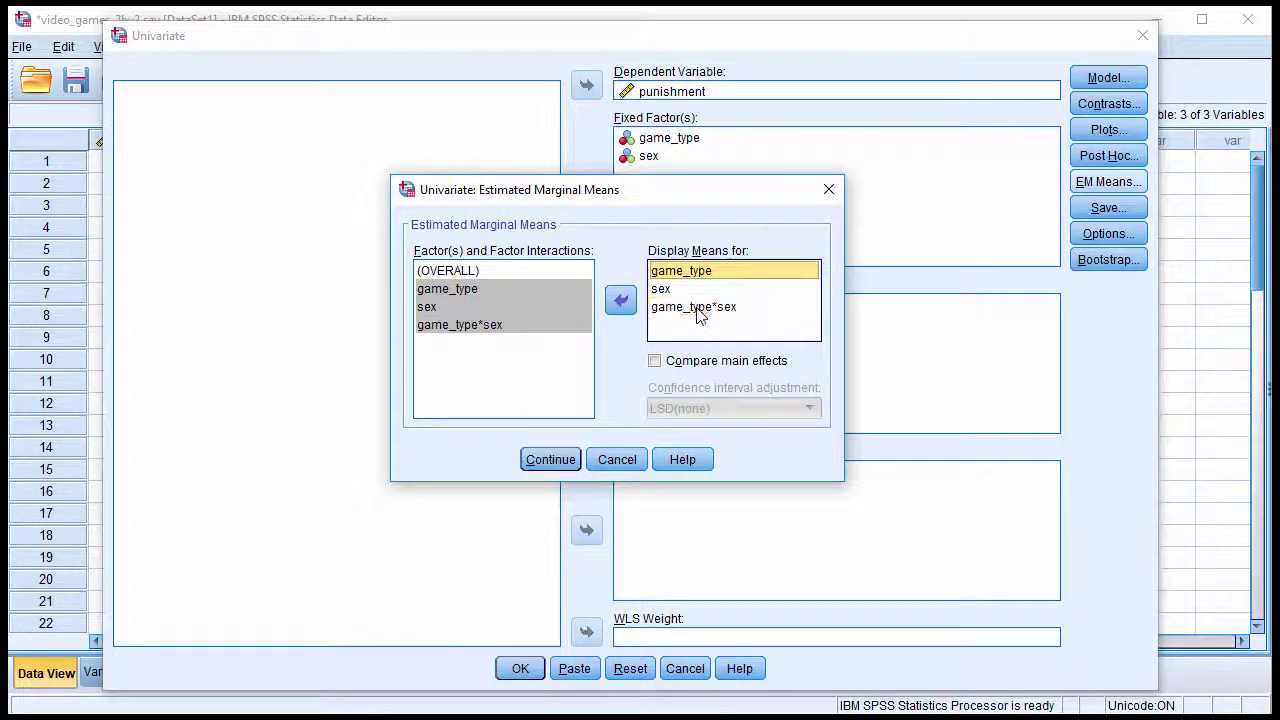
left_click(700, 309)
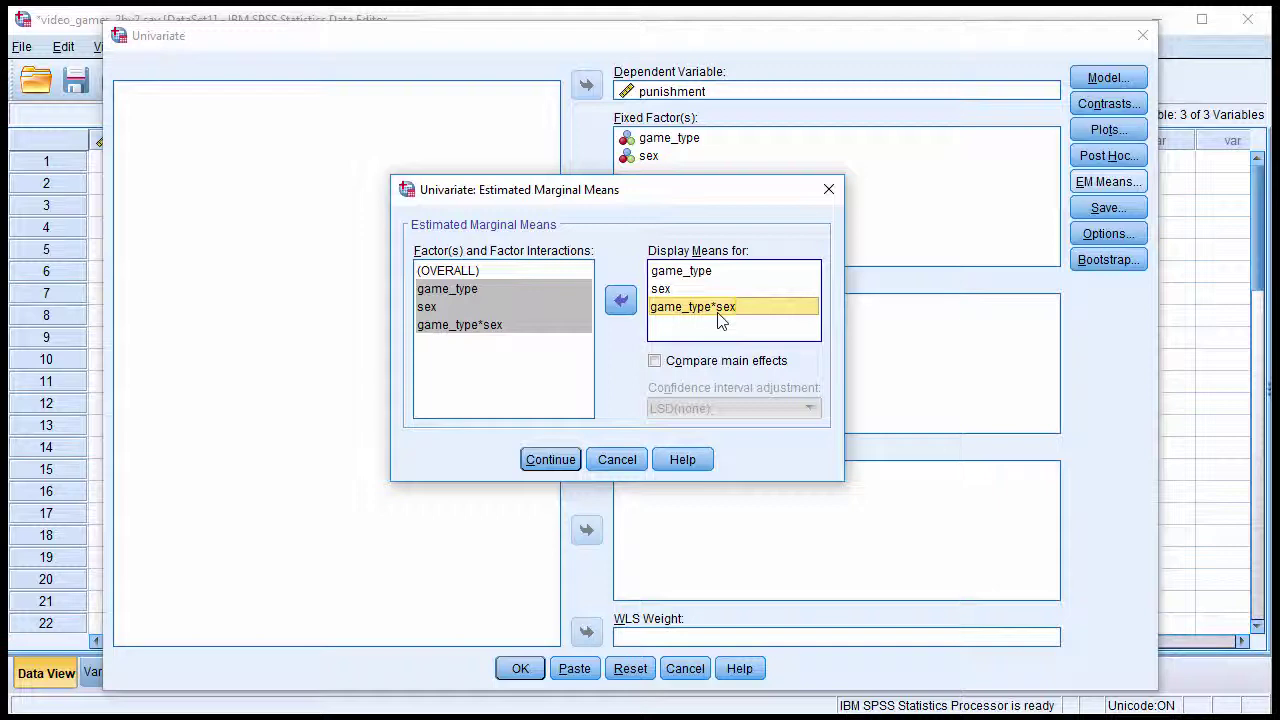
left_click(566, 466)
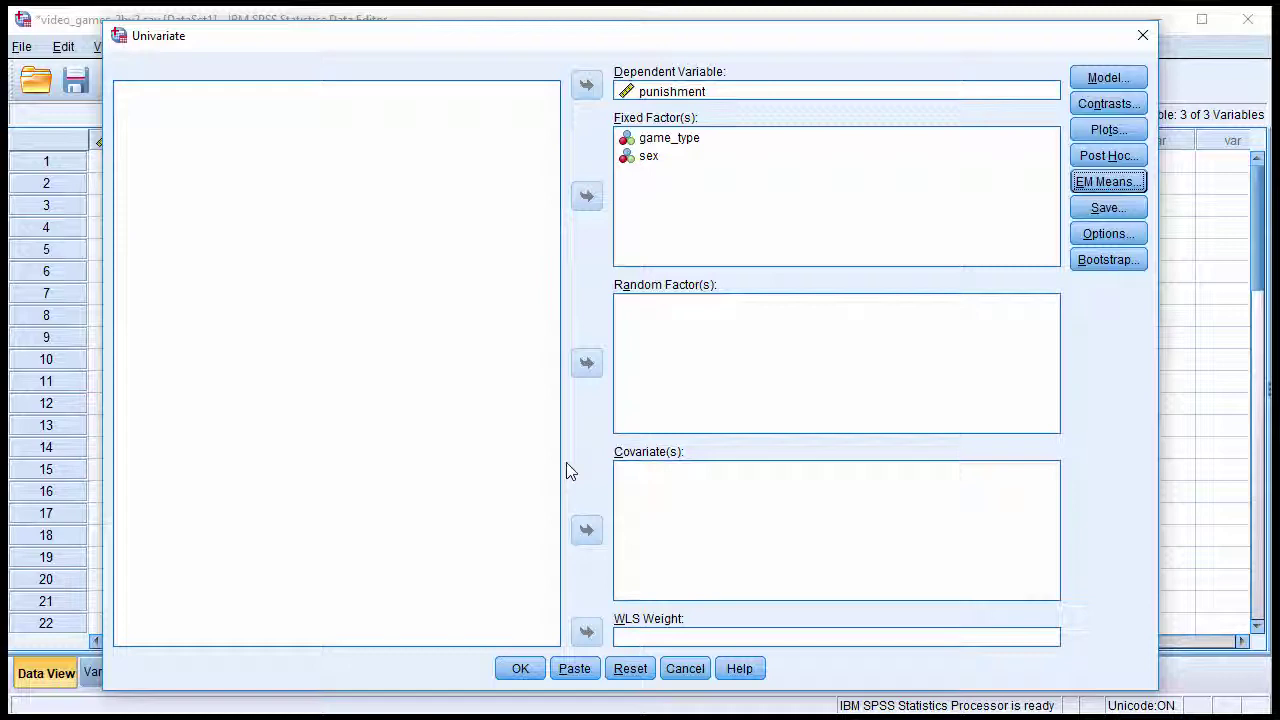
left_click(578, 674)
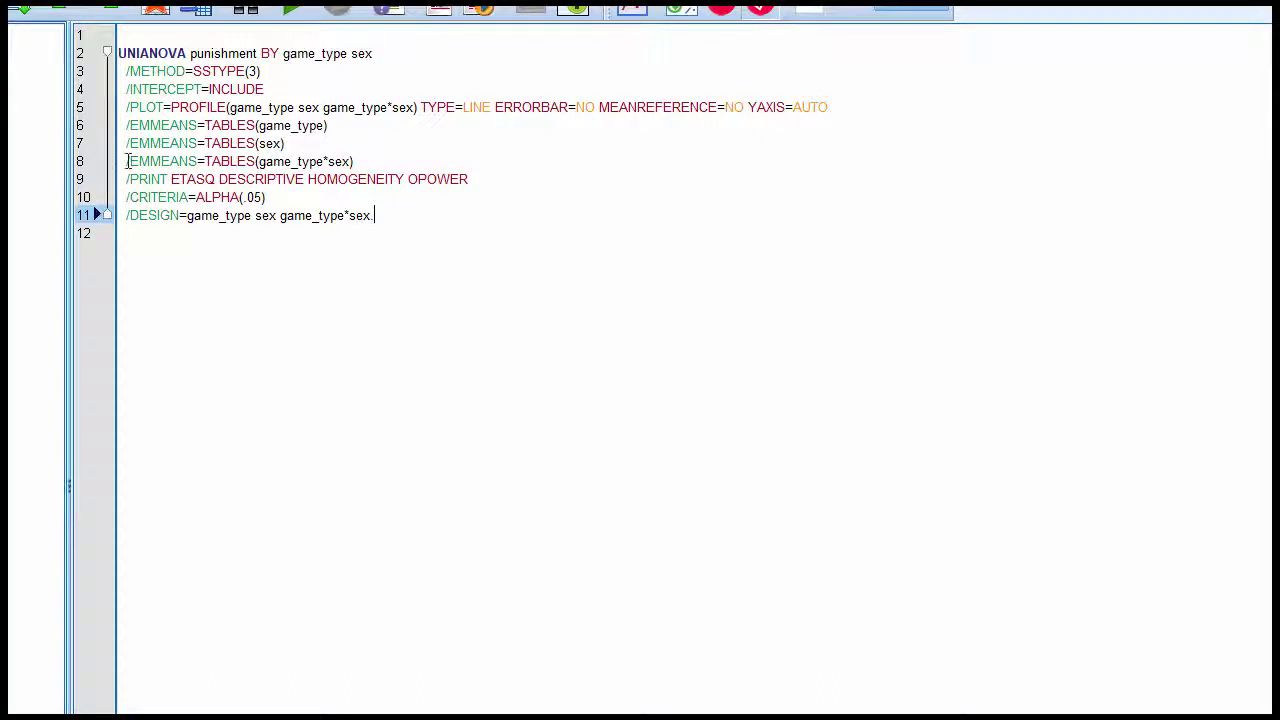
- Copy COMPARE(game_type) ADJ(LSD) from the PowerPoint syntax slide and append it to the game_type*sex EMMEANS line in the SPSS syntax
left_click_drag(127, 161, 370, 162)
left_click(365, 161)
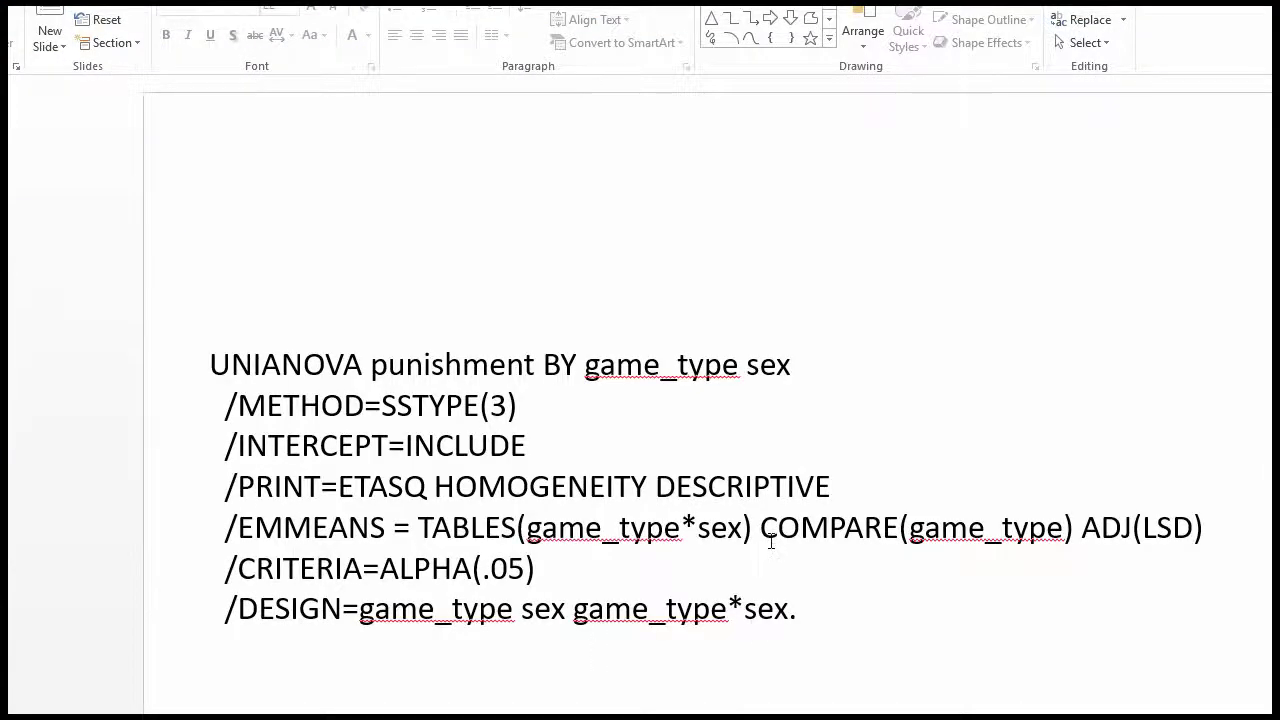
left_click_drag(760, 527, 1205, 546)
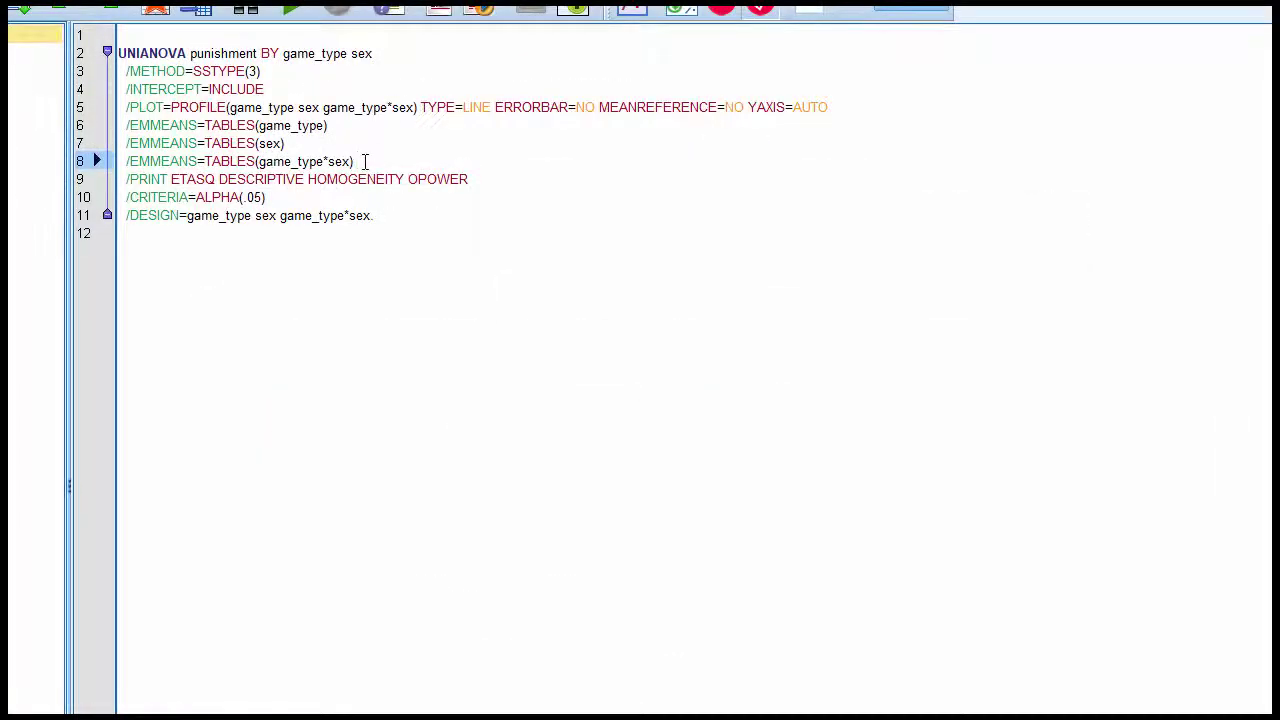
type("COMPARE(game_type) ADJ(LSD)")
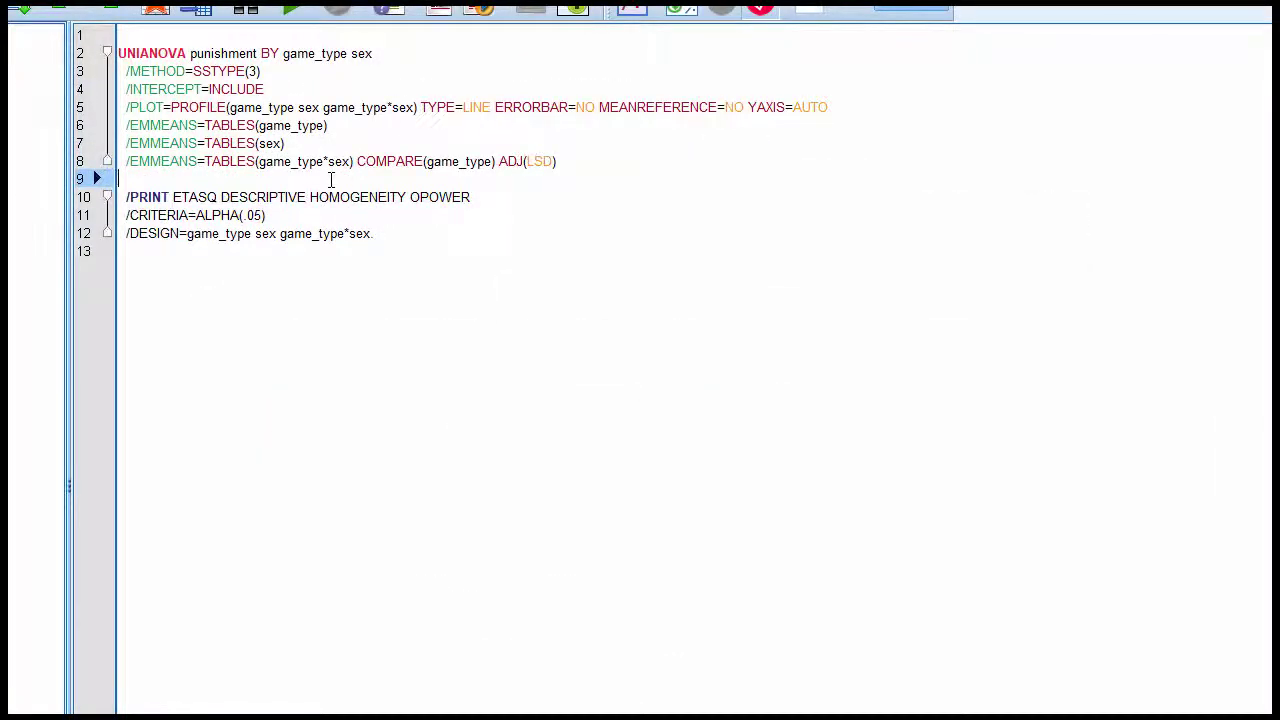
key("BackSpace")
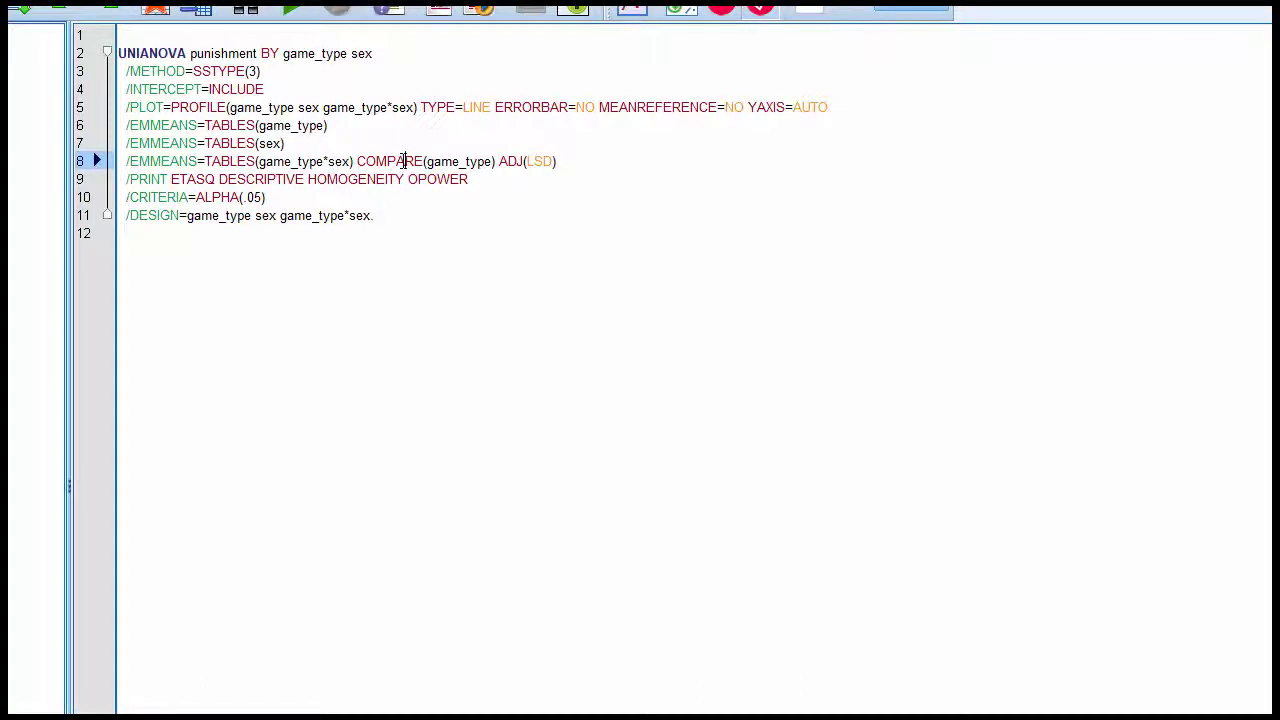
left_click(404, 161)
left_click(434, 163)
left_click(563, 157)
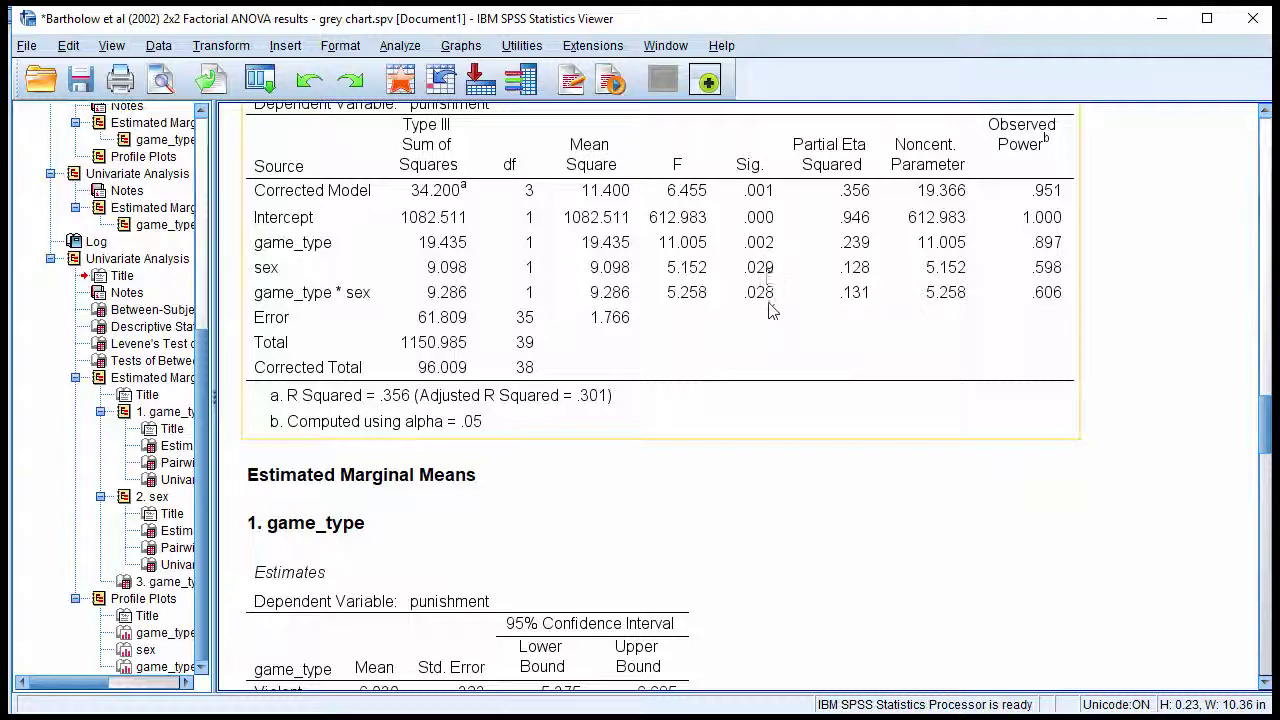
- Review the earlier output's marginal means and comparisons for game_type and sex, and return to the syntax
scroll(838, 530, "down", 15)
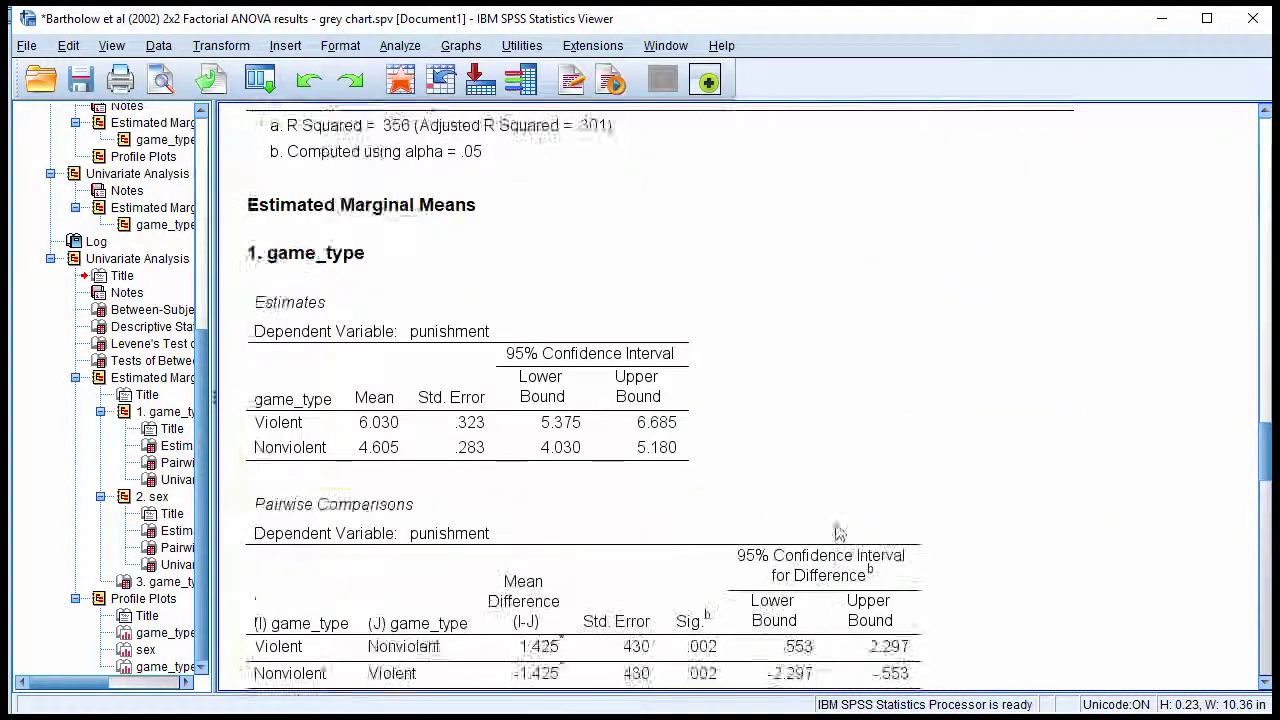
scroll(838, 530, "down", 3)
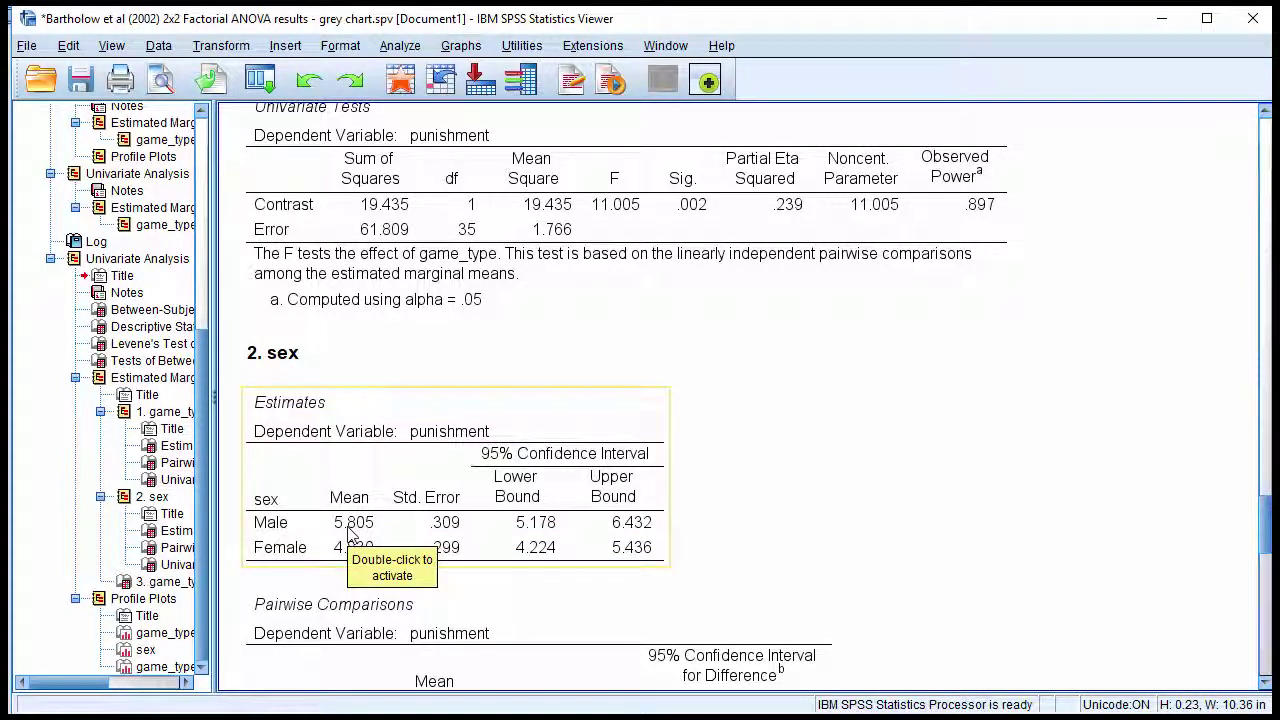
left_click(1161, 19)
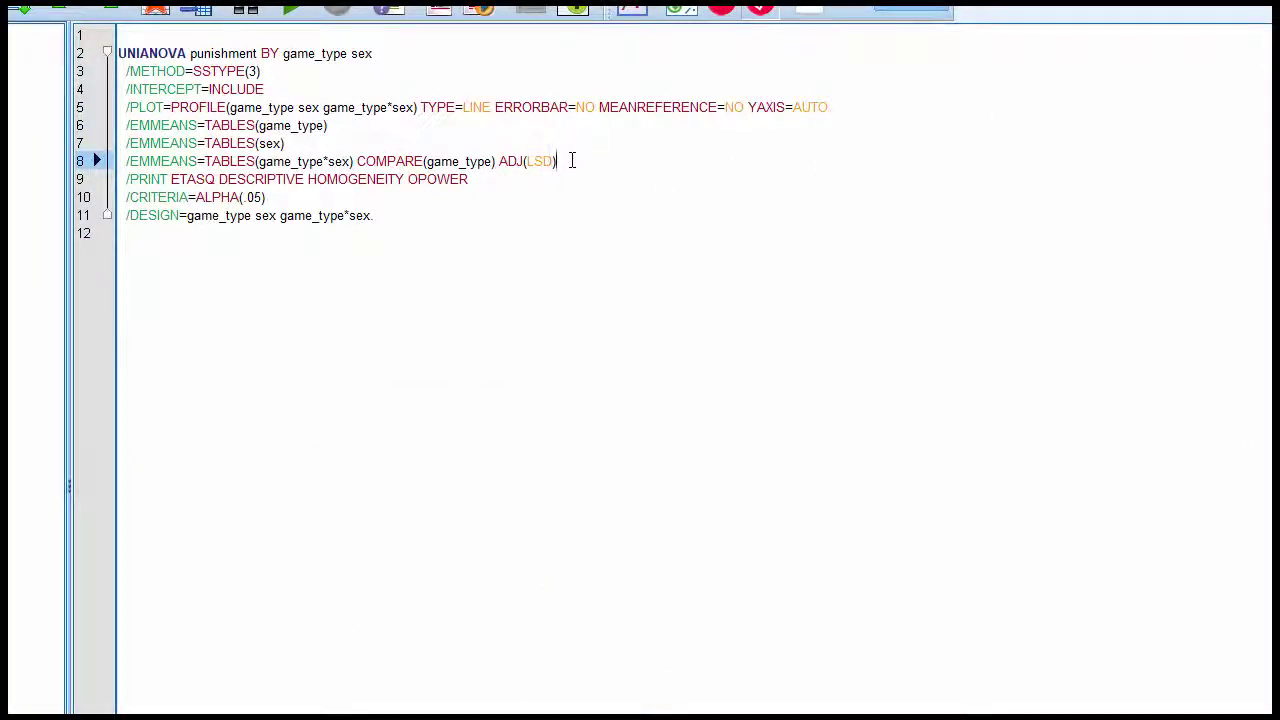
- Duplicate the EMMEANS line containing COMPARE(game_type) ADJ(LSD) directly below the original
left_click_drag(572, 161, 126, 161)
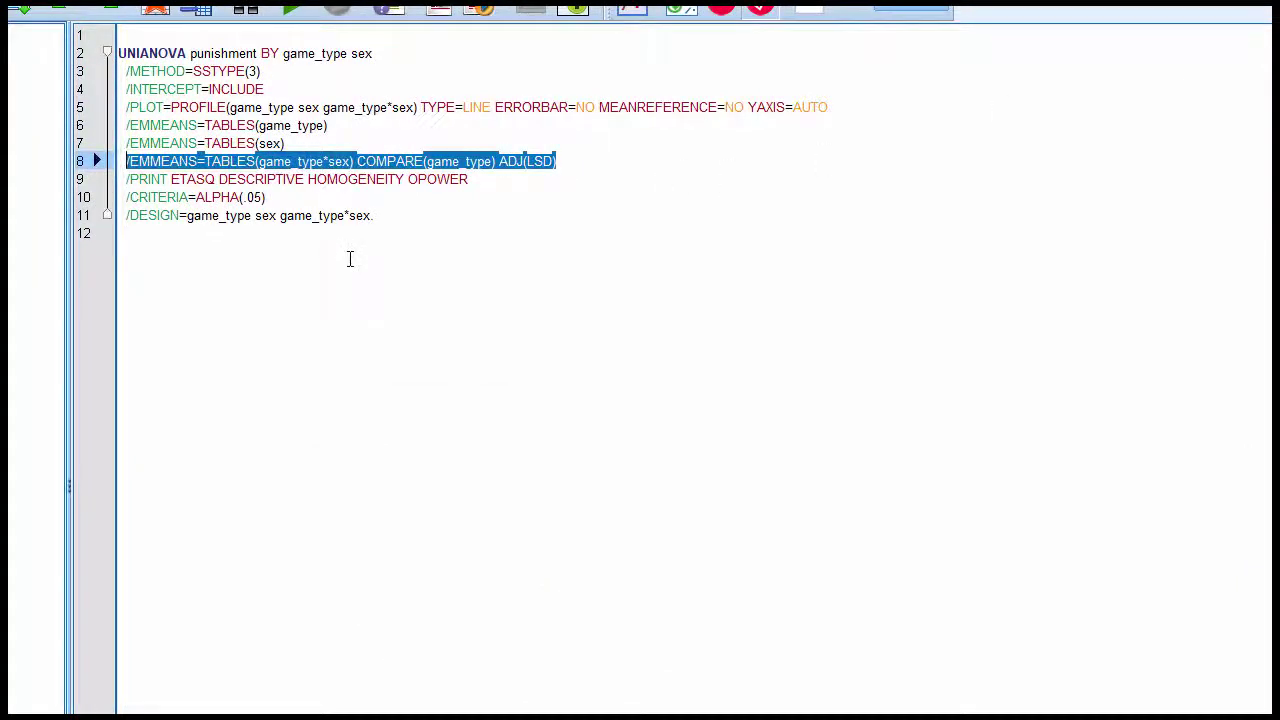
key("ctrl+c")
left_click(591, 152)
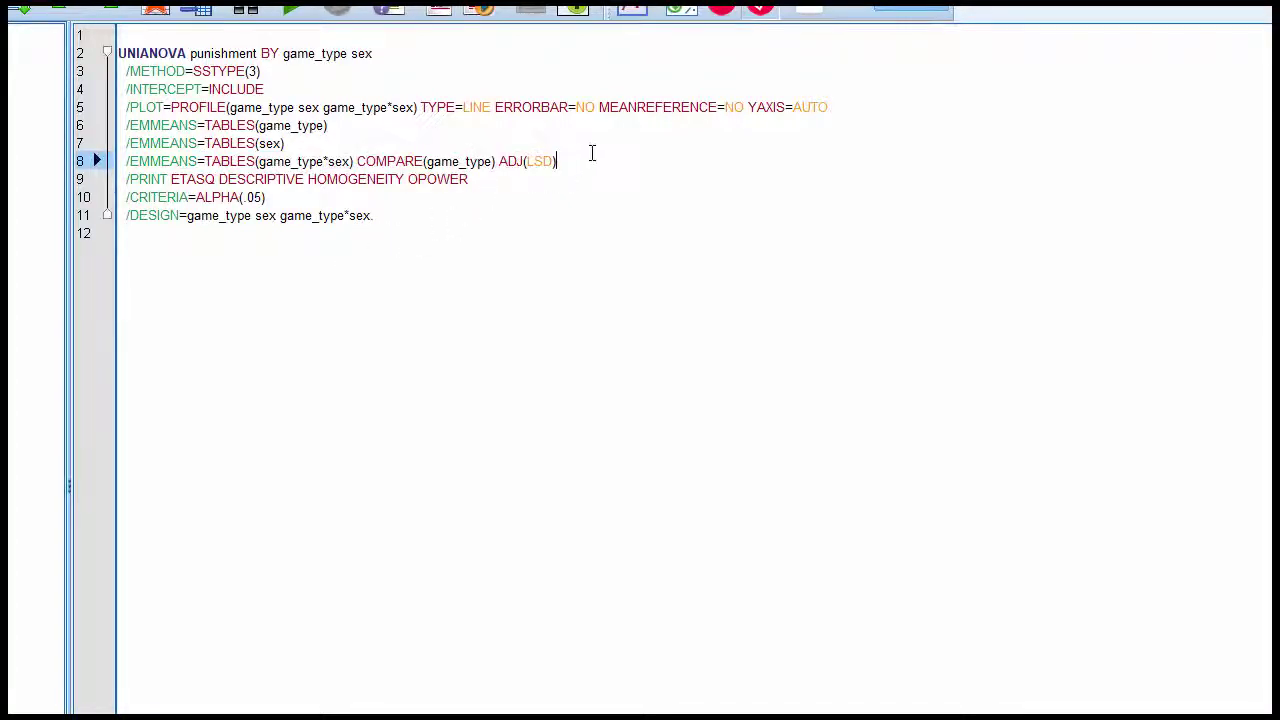
key("Return")
key("ctrl+v")
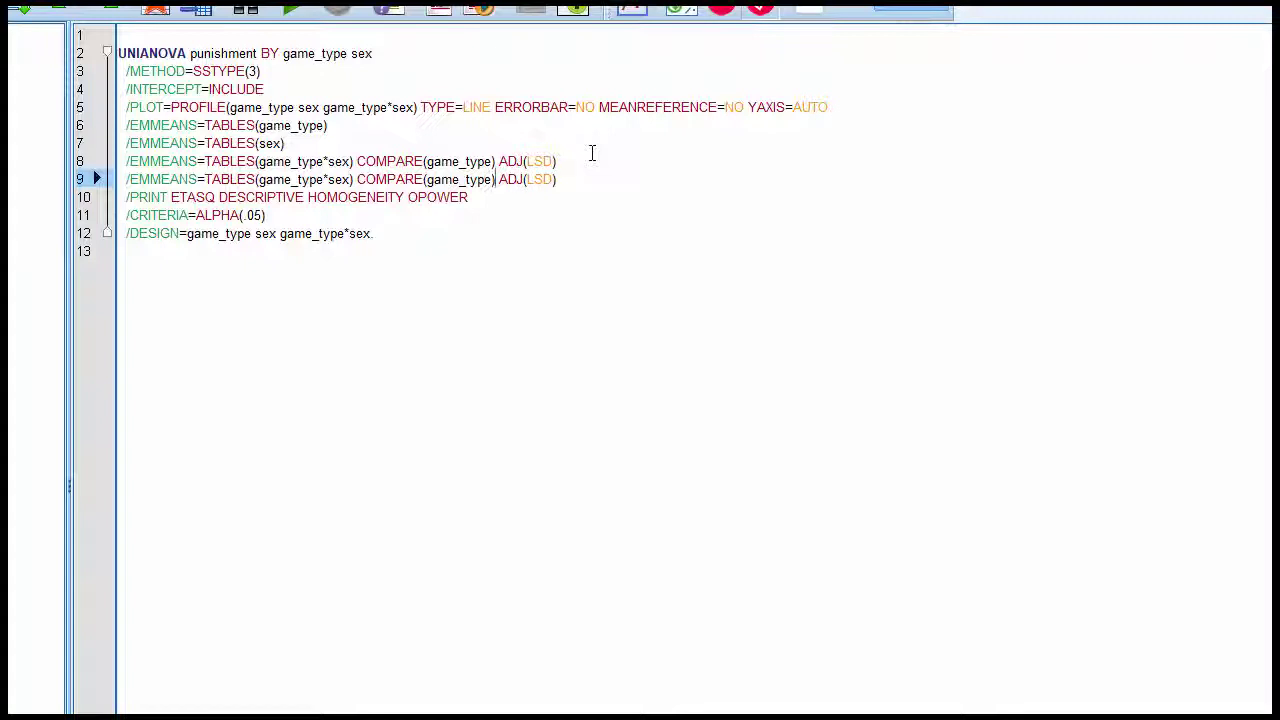
- Replace game_type with sex in the COMPARE term of the duplicated EMMEANS line
key("BackSpace")
key("BackSpace")
key("BackSpace")
key("BackSpace")
key("BackSpace")
key("BackSpace")
key("BackSpace")
key("BackSpace")
key("BackSpace")
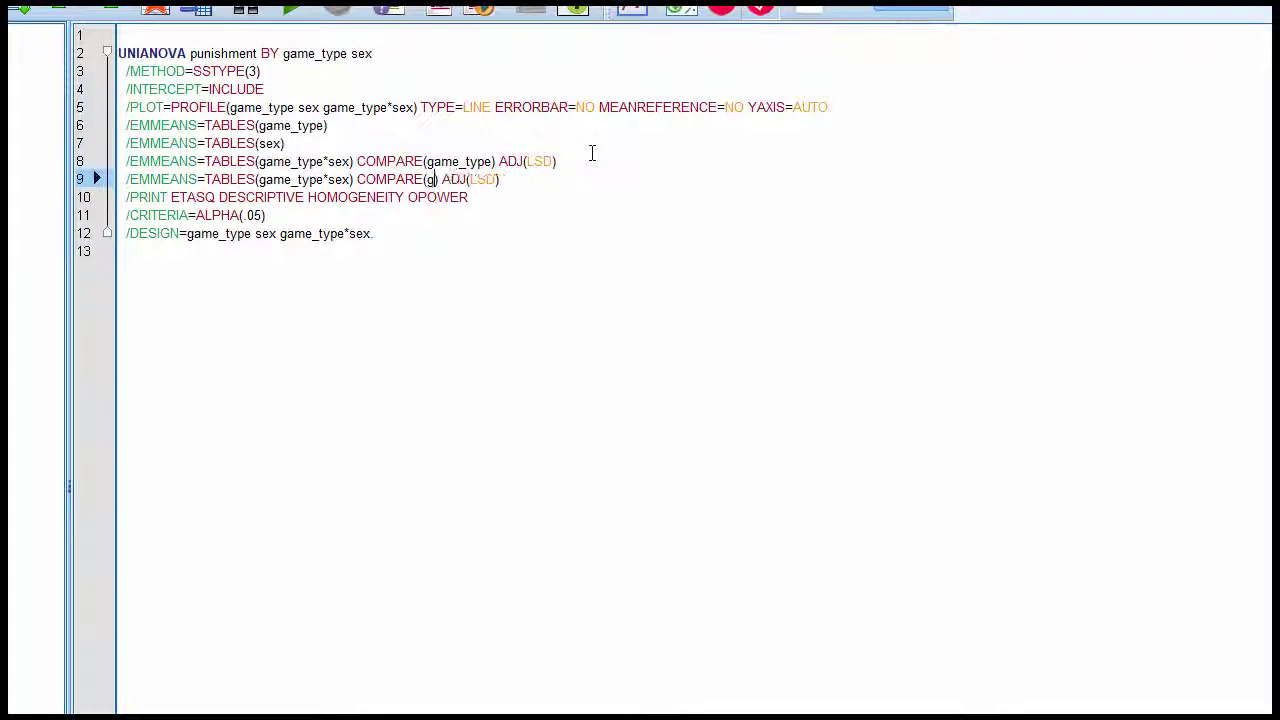
type("sex")
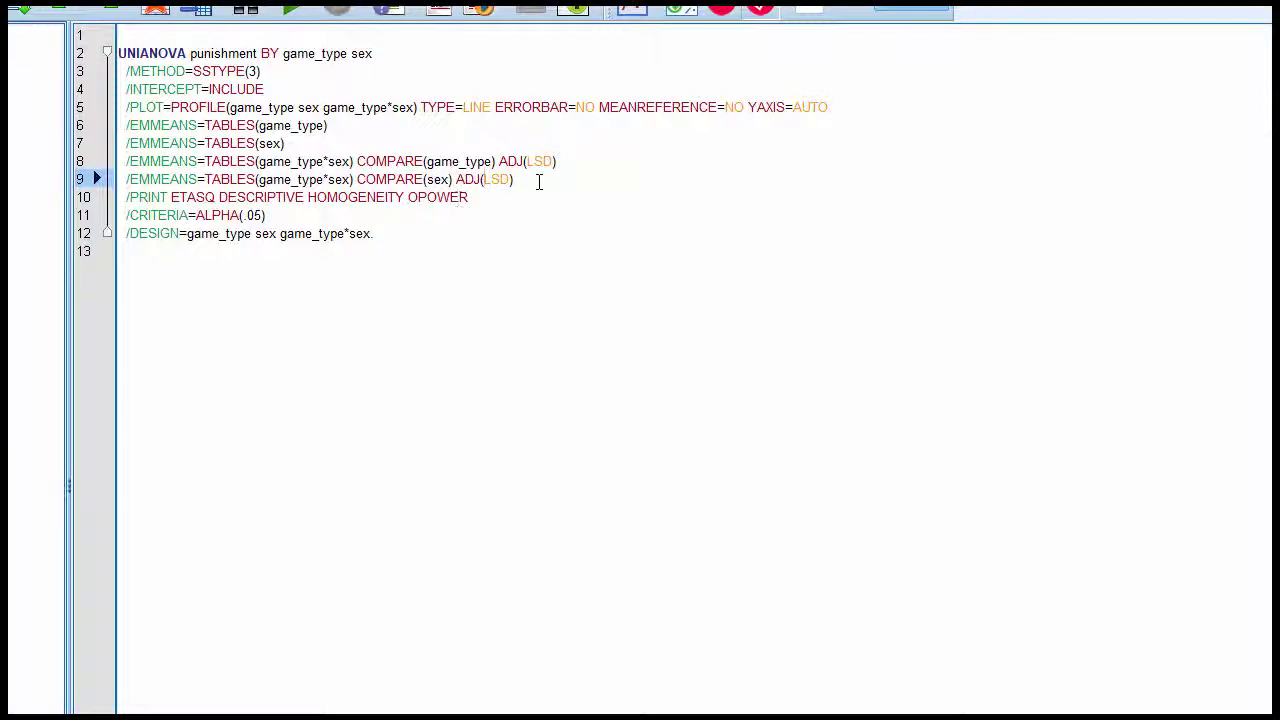
mouse_move(538, 182)
left_mouse_down()
mouse_move(360, 165)
mouse_move(556, 161)
mouse_move(398, 197)
mouse_move(358, 180)
left_mouse_up()
left_click(374, 257)
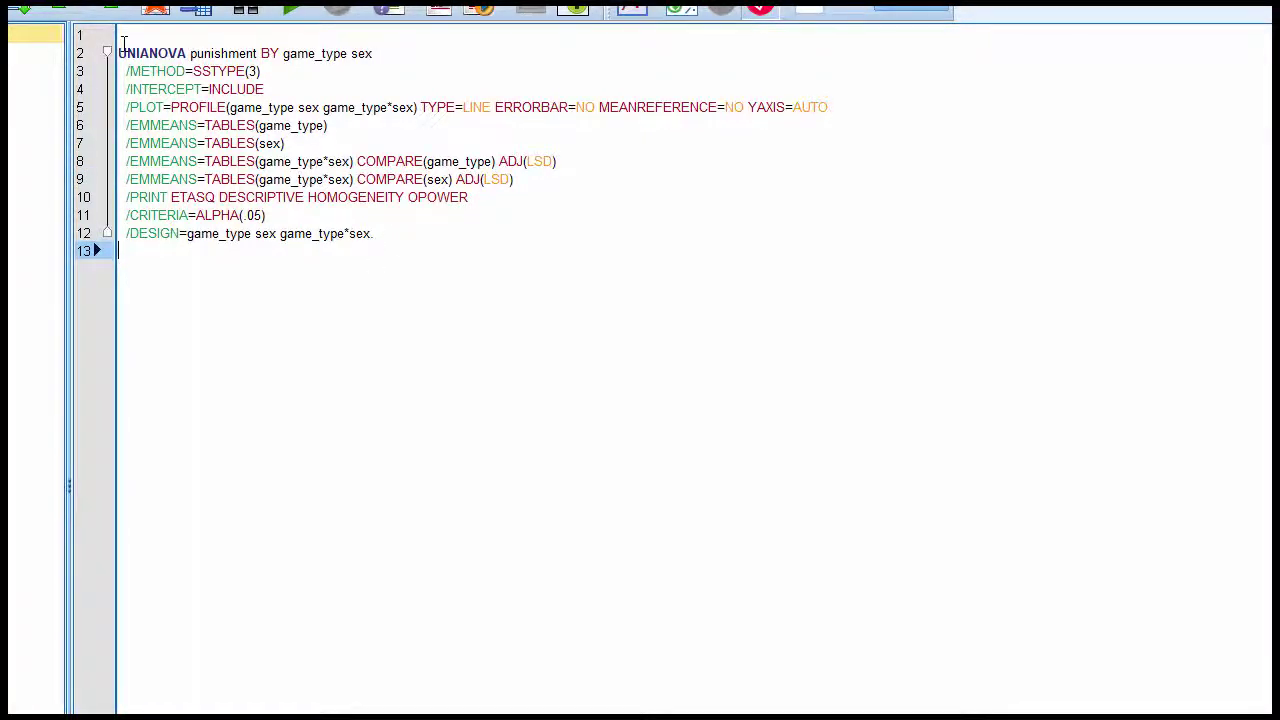
- Run the edited UNIANOVA syntax
double_click(360, 161)
left_click_drag(357, 161, 290, 143)
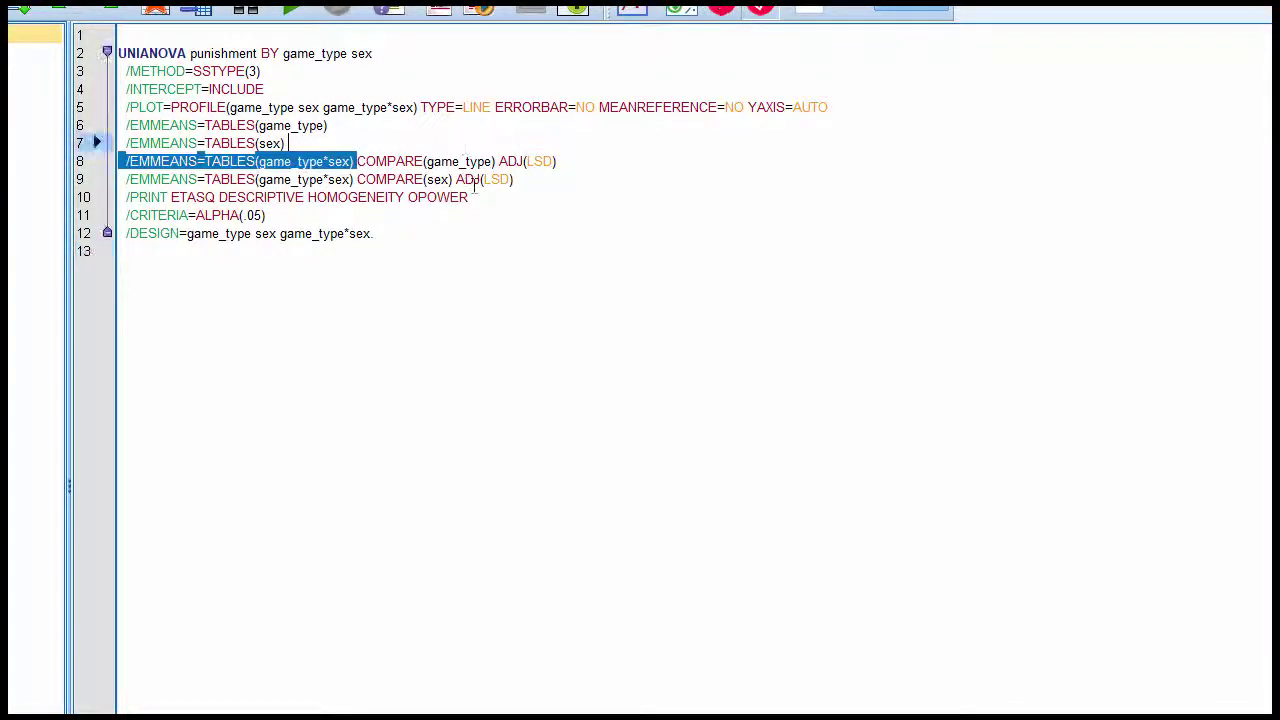
left_click(474, 179)
key("alt+r")
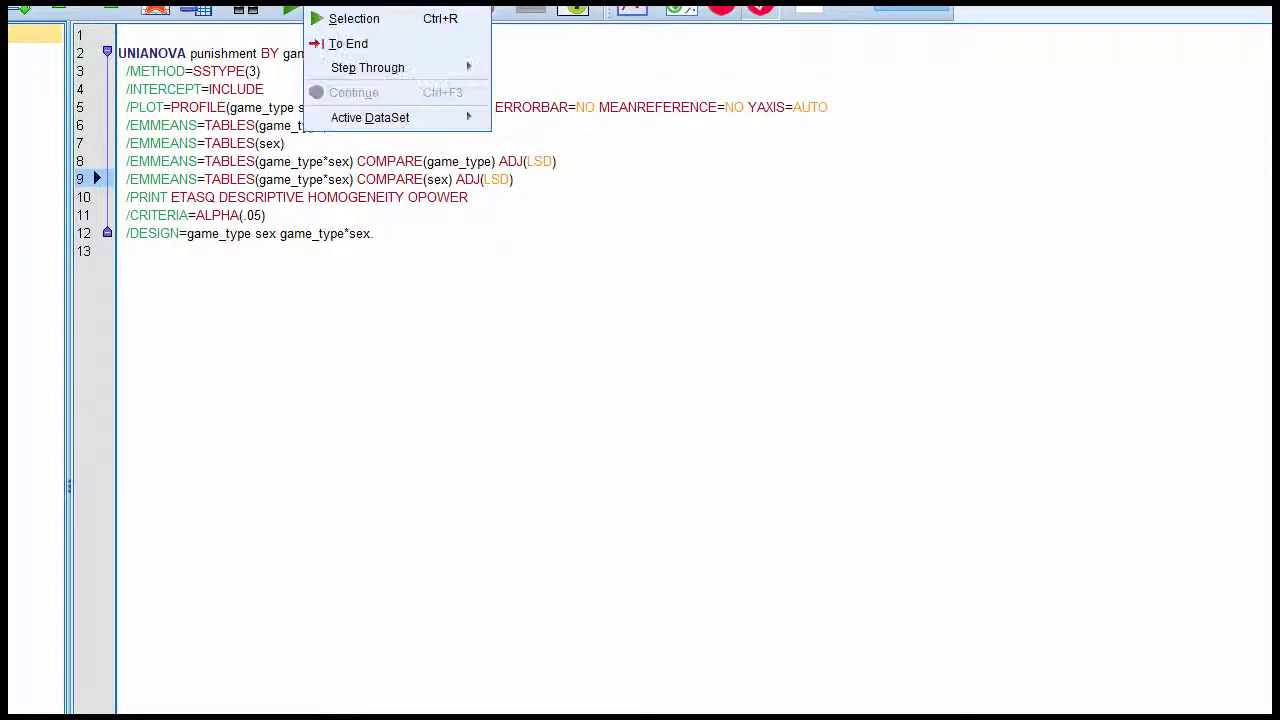
key("Return")
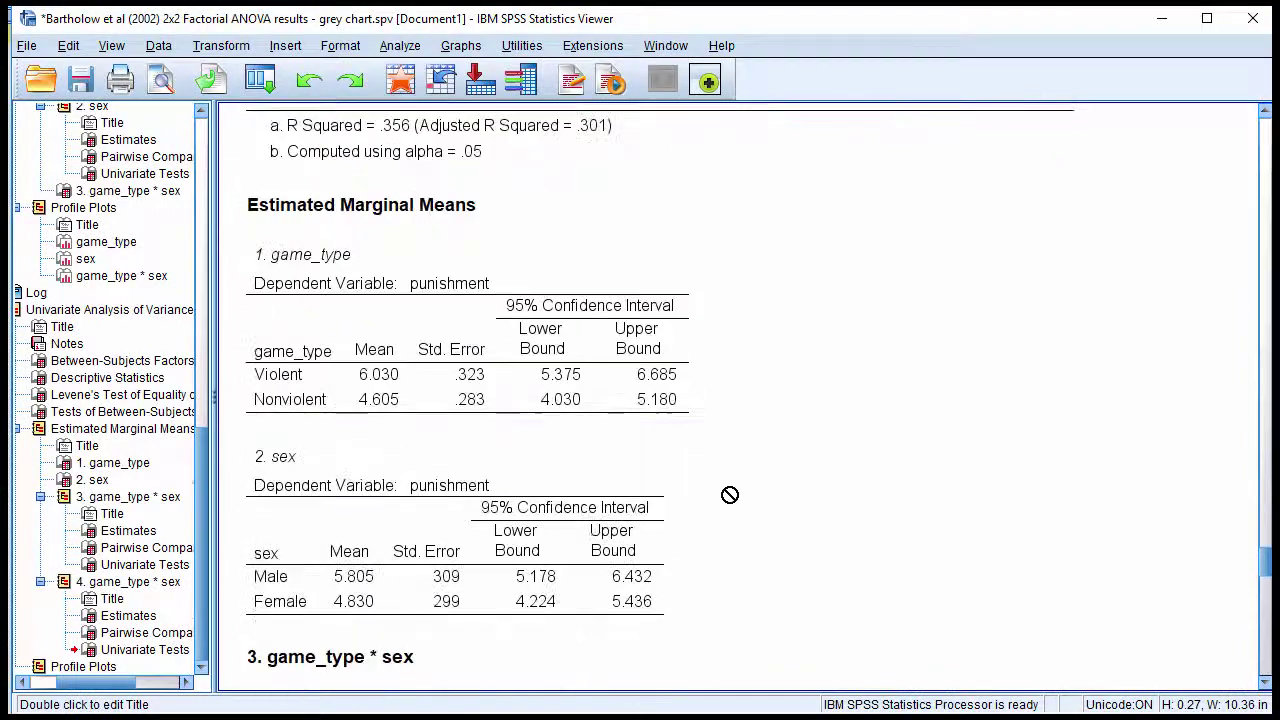
- Examine the new output's Tests of Between-Subjects Effects and the marginal means for game_type and sex
scroll(730, 494, "down", 2)
scroll(730, 494, "up", 10)
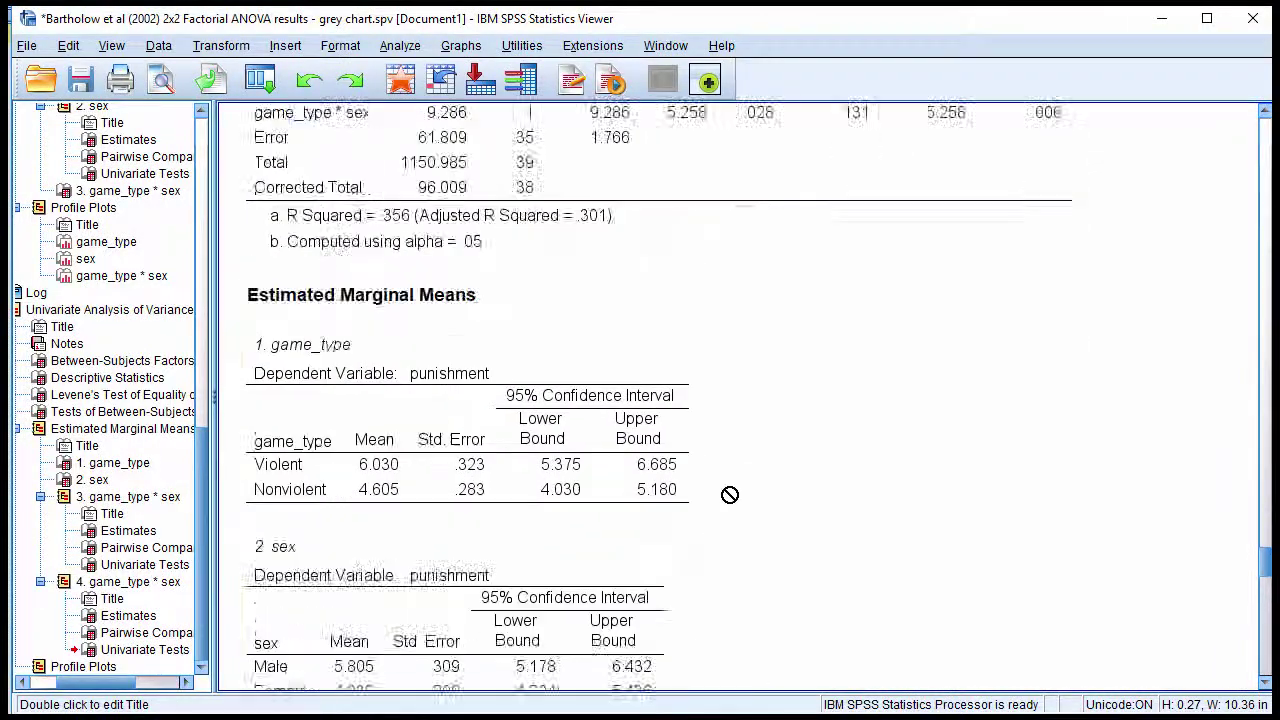
left_click(705, 425)
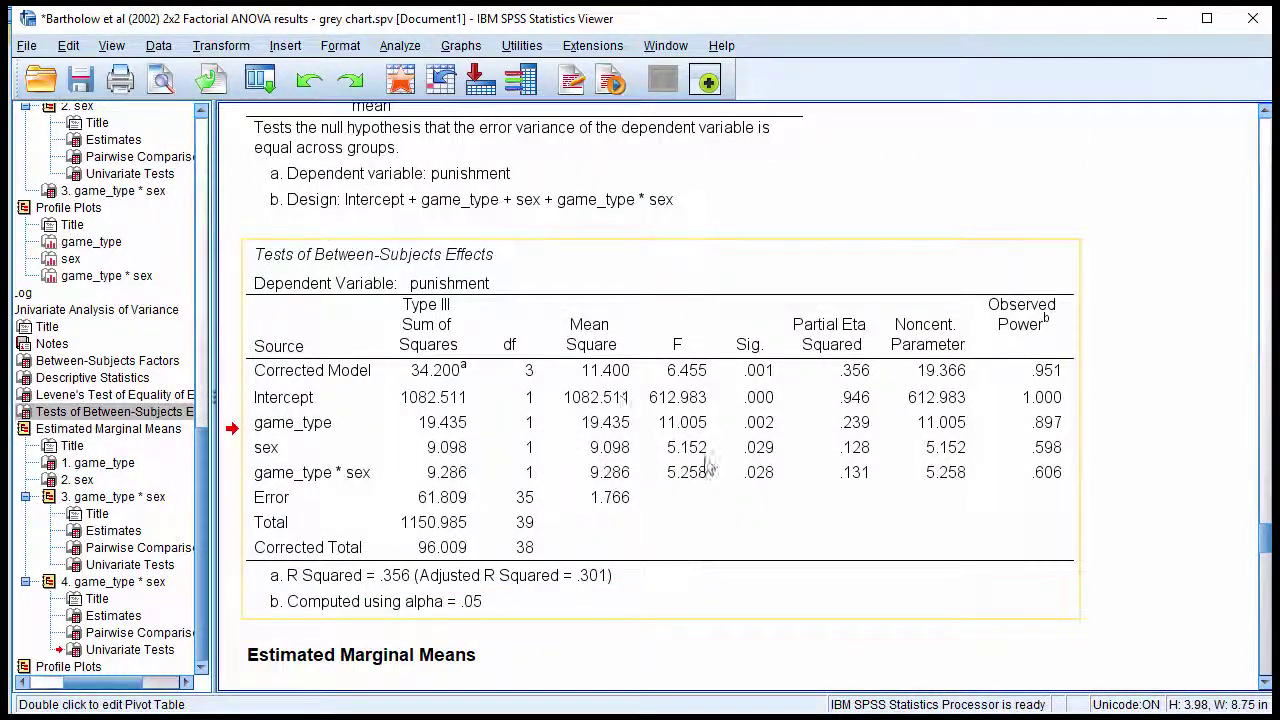
scroll(706, 464, "down", 7)
scroll(707, 464, "down", 2)
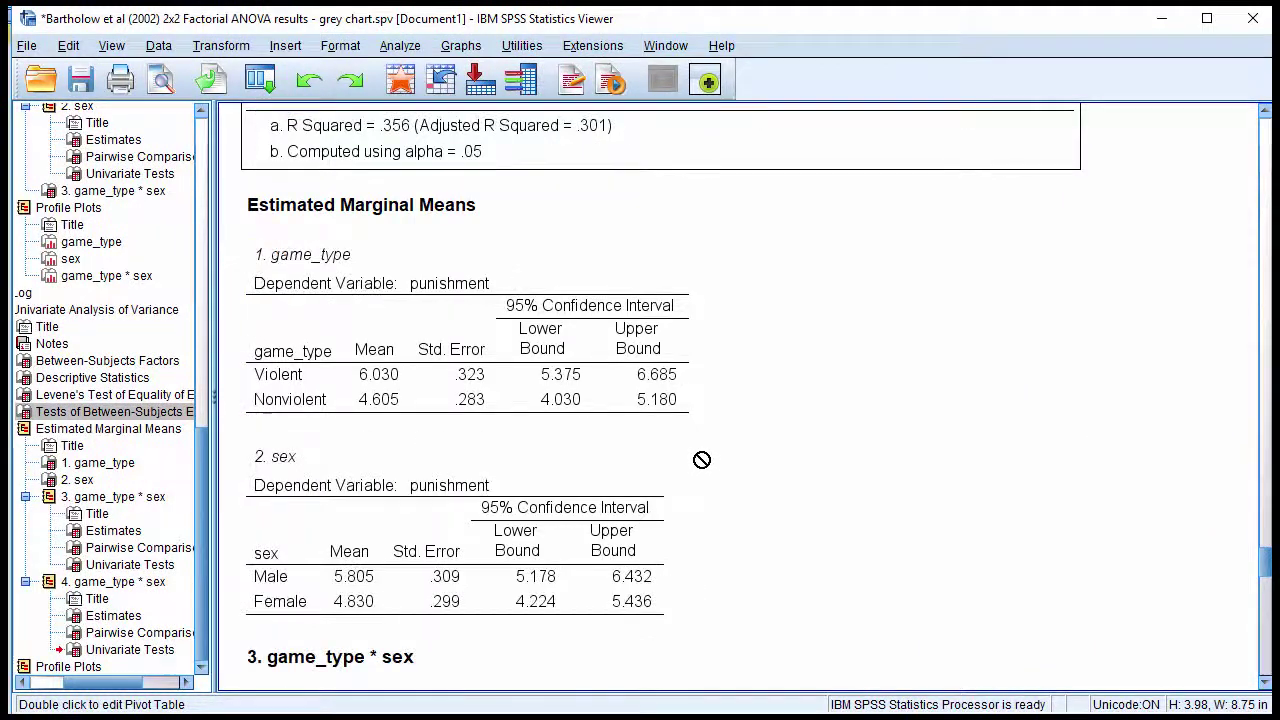
- Examine the estimates and pairwise comparisons of game_type within each sex in the game_type * sex output
scroll(580, 348, "down", 7)
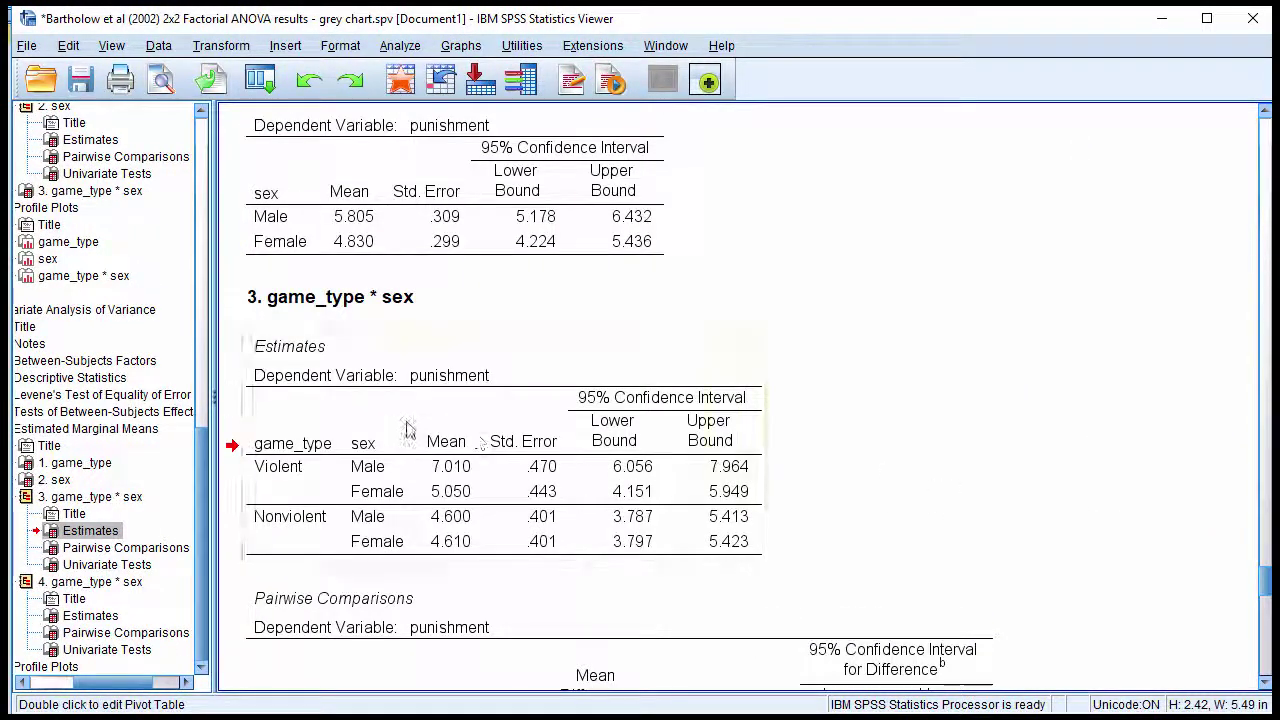
left_click(318, 348)
scroll(1003, 508, "down", 2)
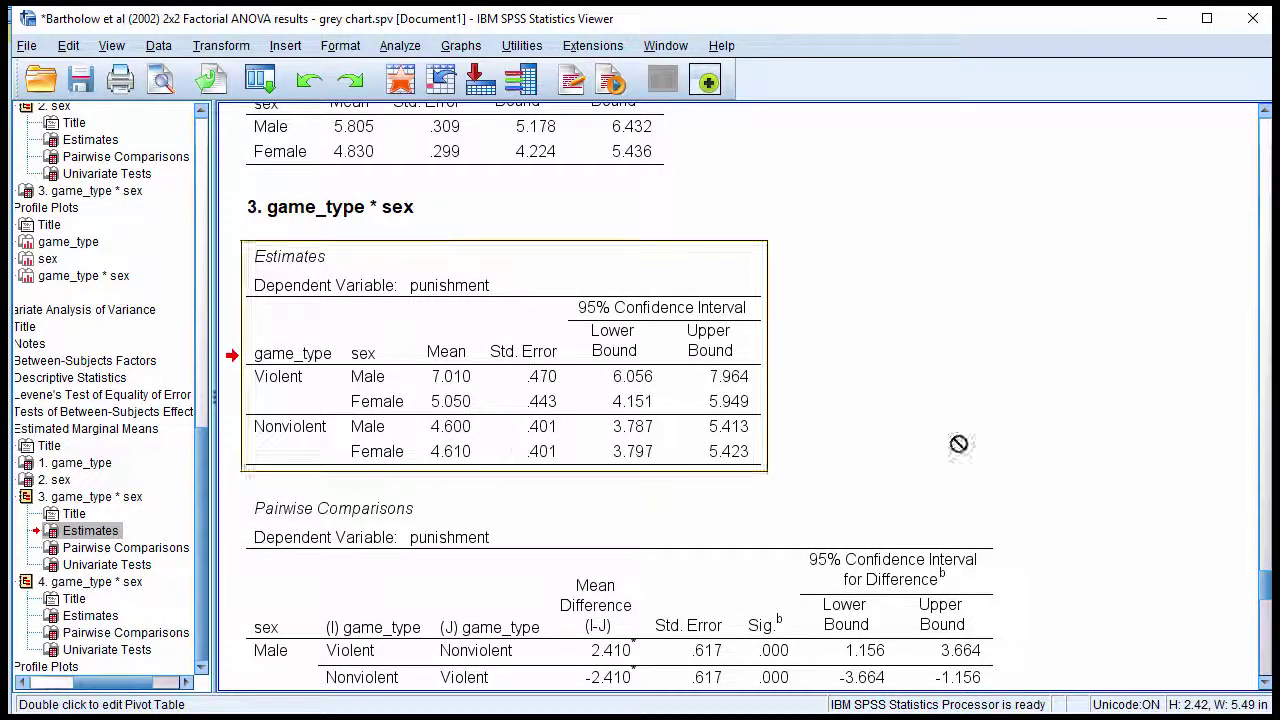
scroll(536, 575, "down", 5)
left_click(536, 575)
scroll(536, 575, "down", 3)
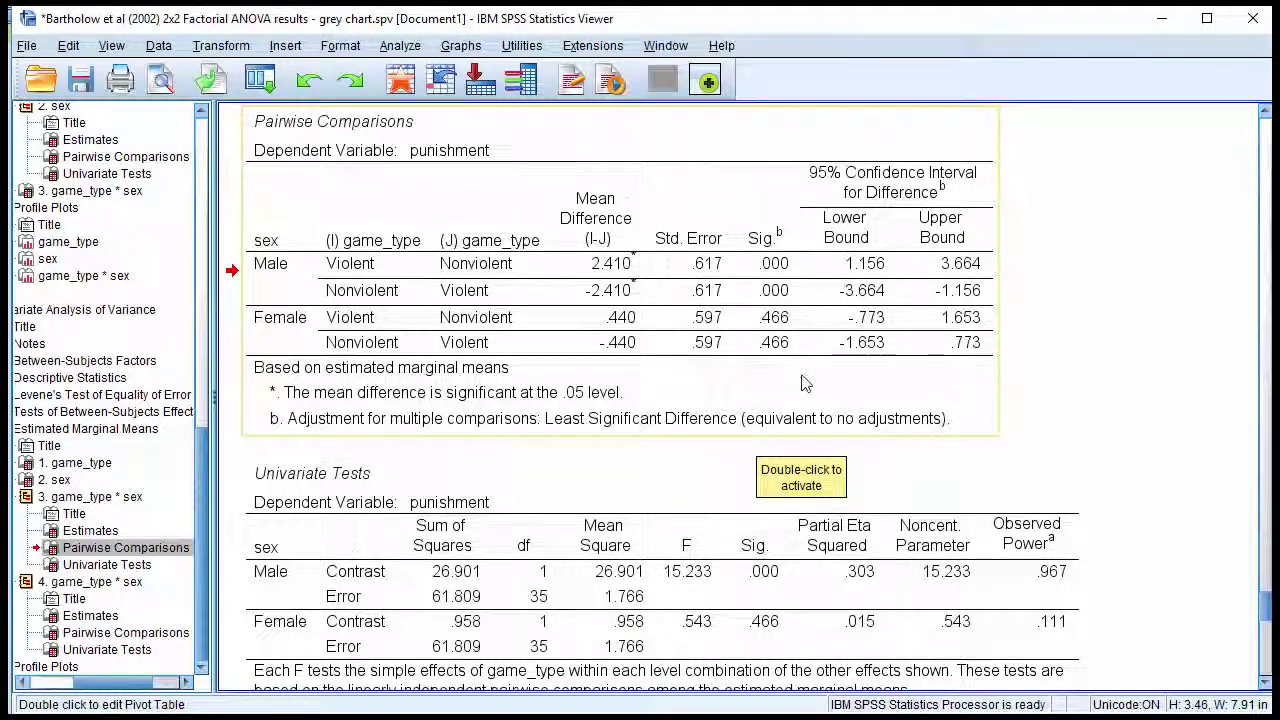
- Compare the pairwise comparisons of game_type within each sex with the estimated cell means above them
scroll(805, 383, "up", 3)
scroll(805, 383, "up", 2)
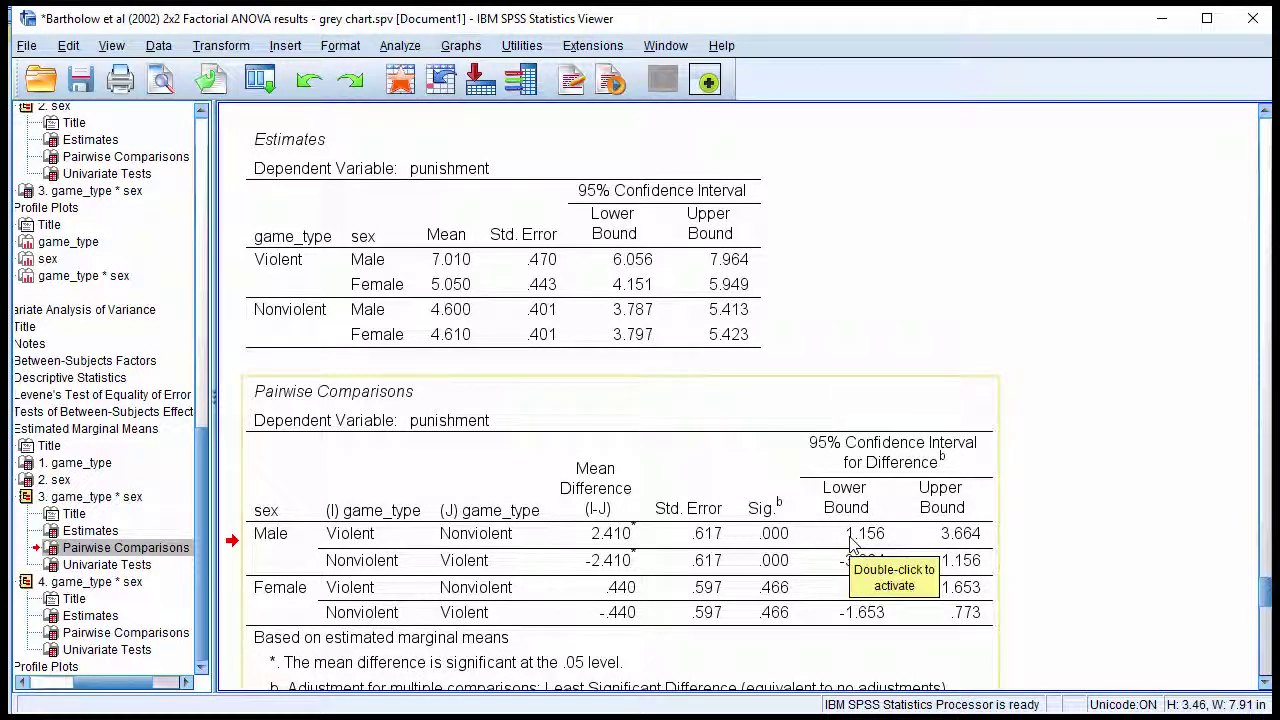
left_click_drag(852, 476, 1060, 512)
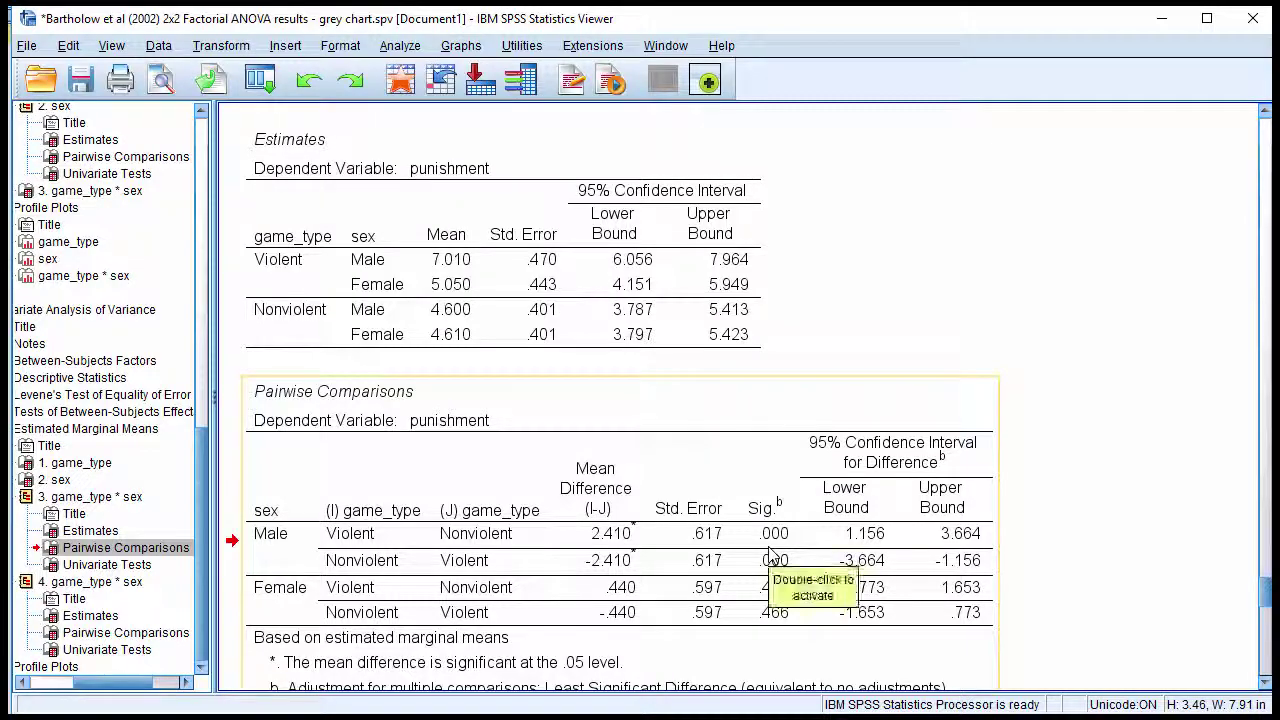
scroll(1146, 633, "up", 3)
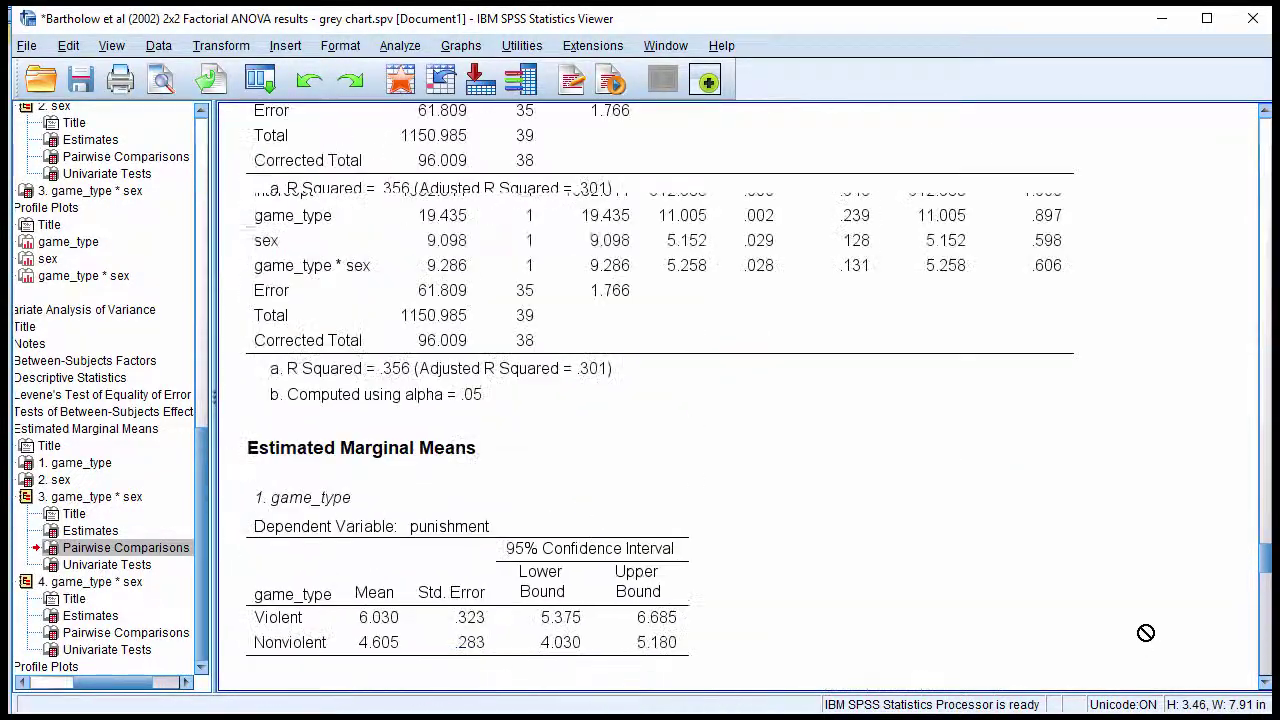
- Compare the clustered noise blast level chart by sex and game type with the Tests of Between-Subjects Effects table
scroll(1146, 633, "up", 15)
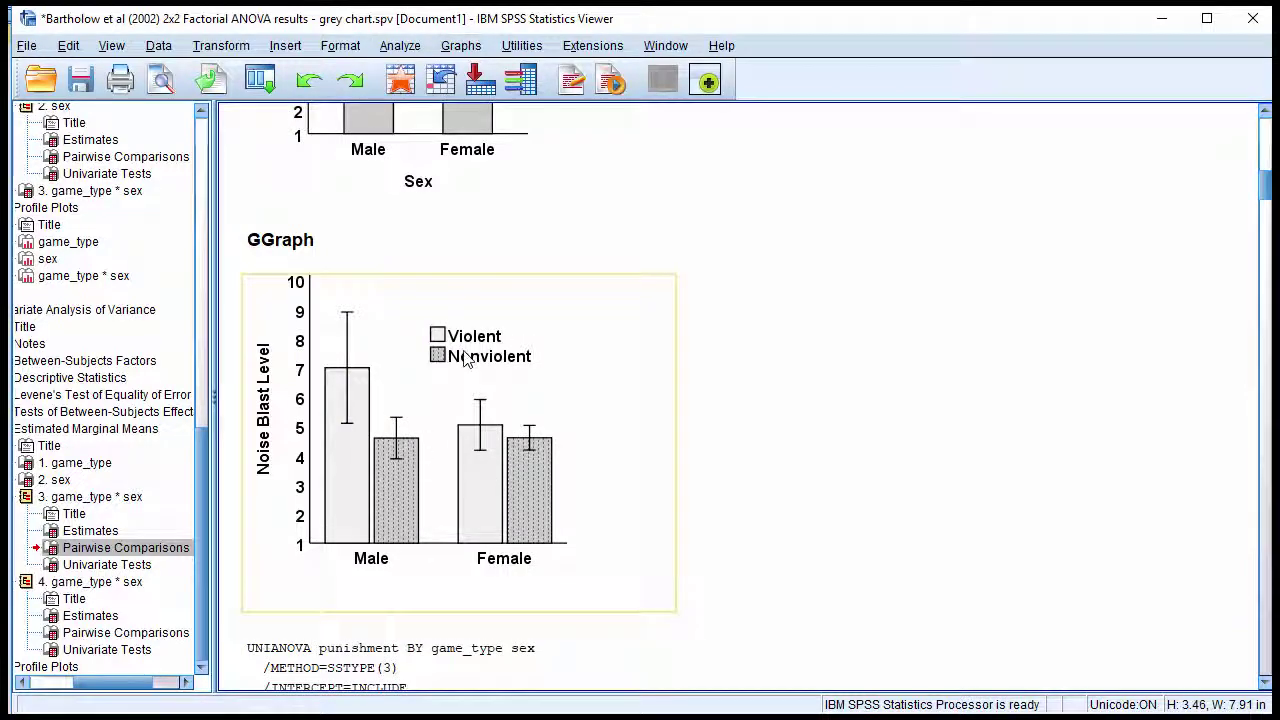
scroll(749, 442, "down", 10)
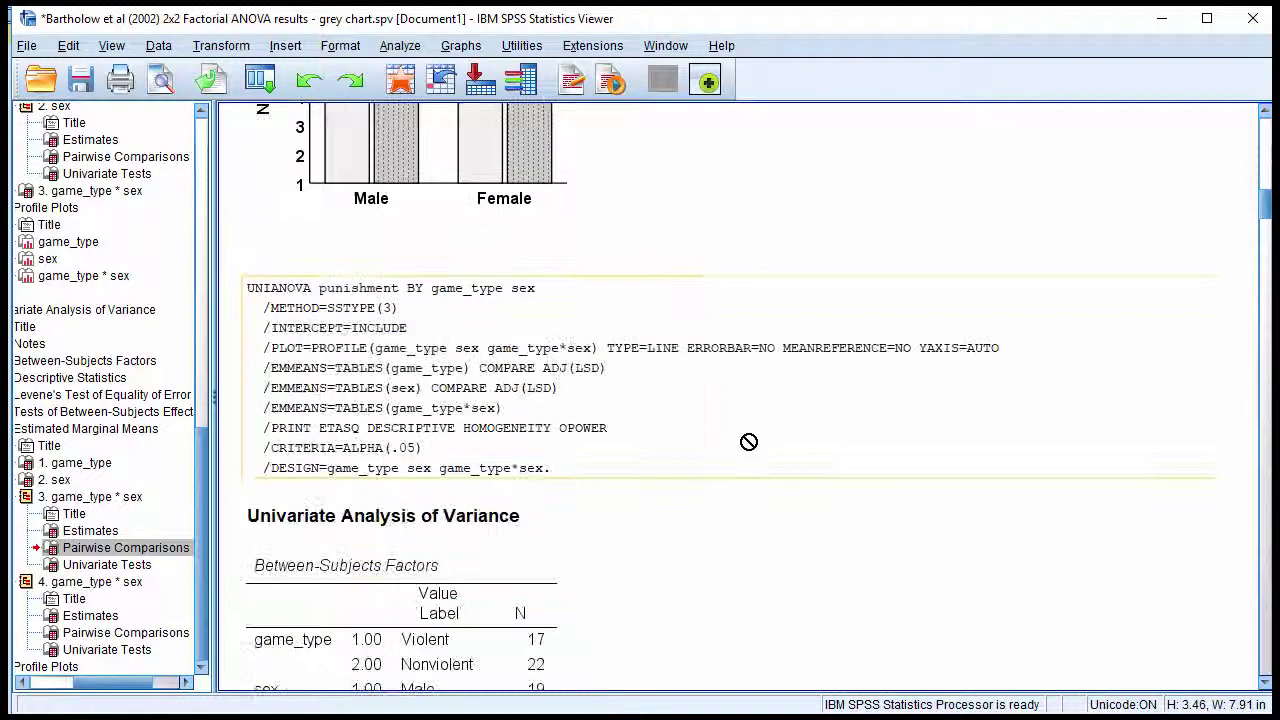
scroll(749, 442, "down", 8)
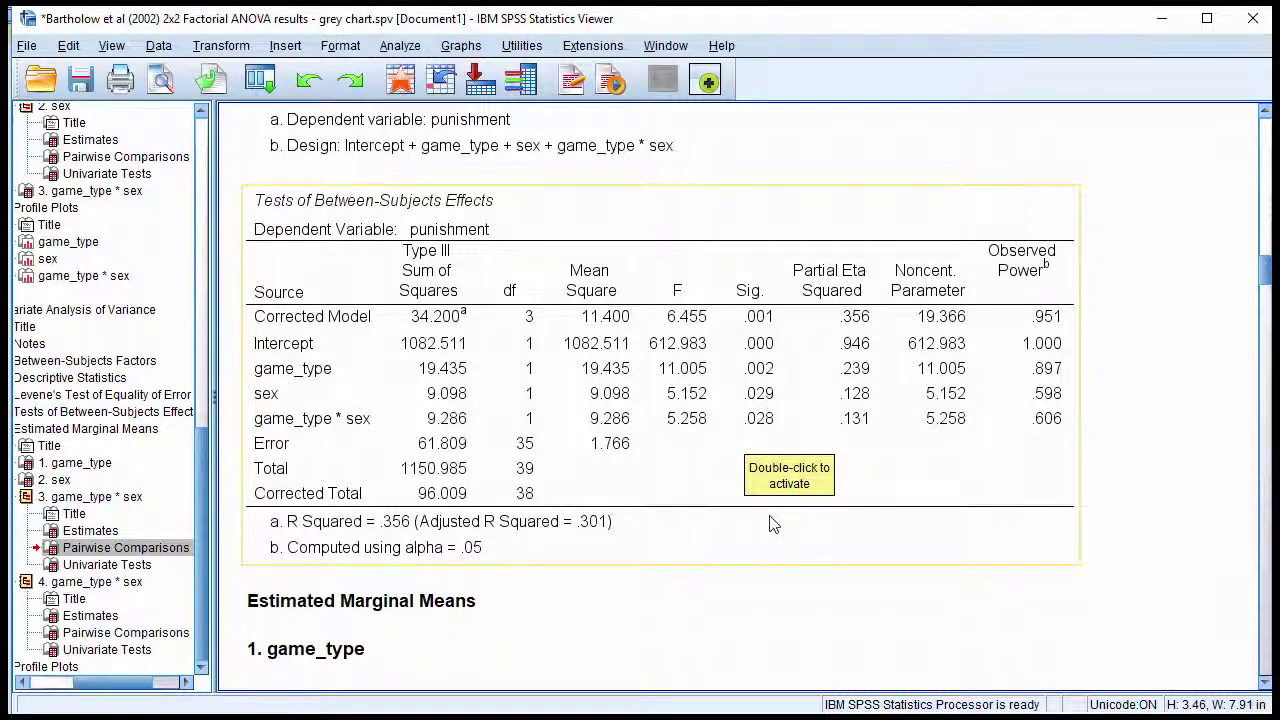
scroll(770, 390, "up", 9)
scroll(770, 524, "up", 8)
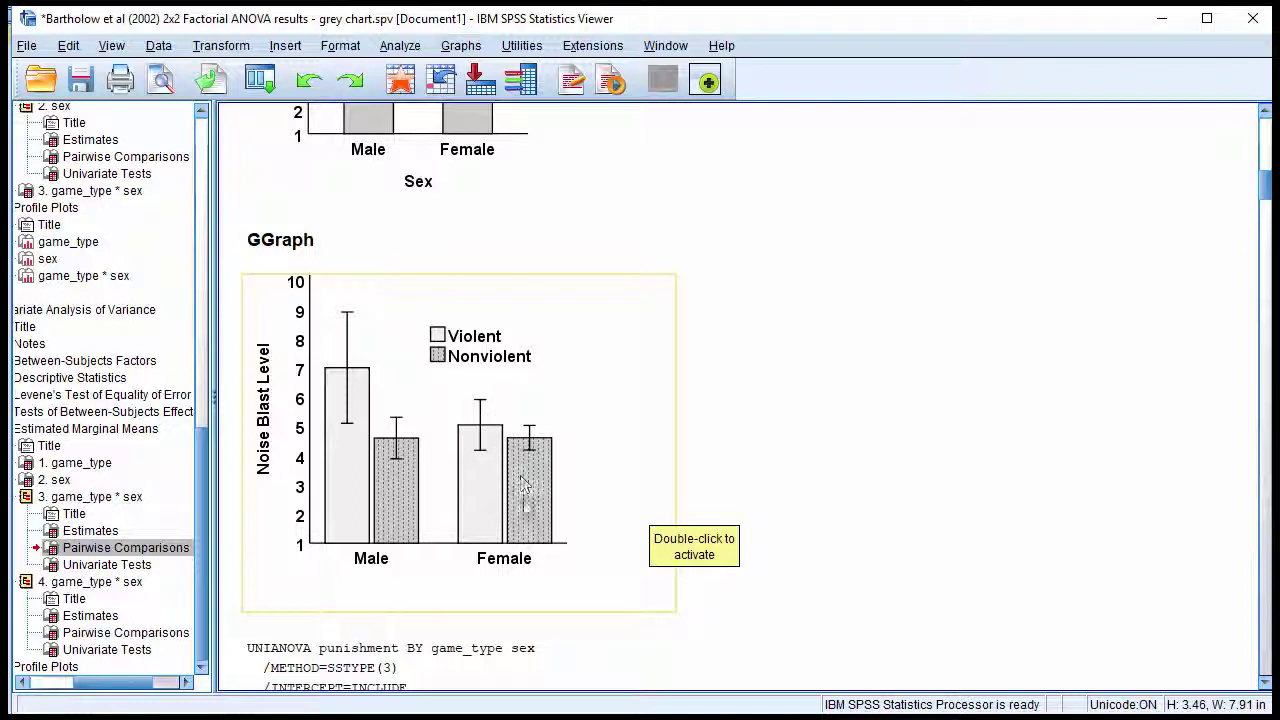
left_click(928, 485)
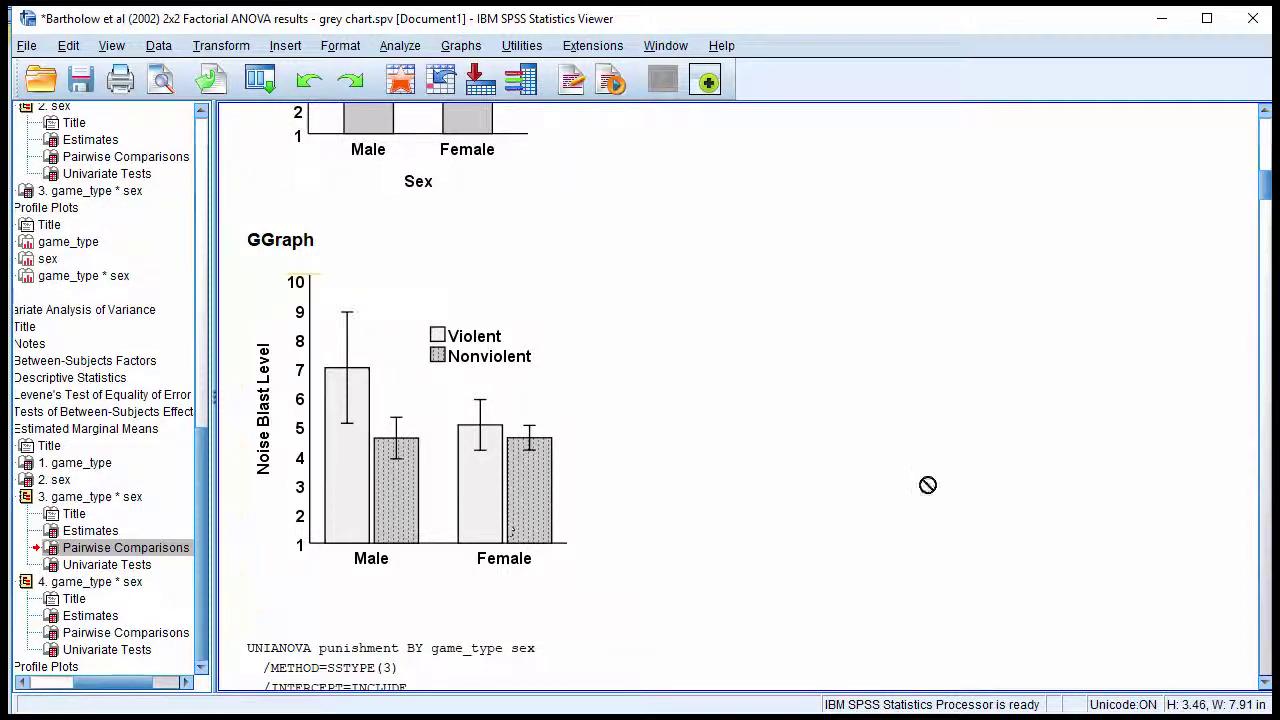
left_click(515, 440)
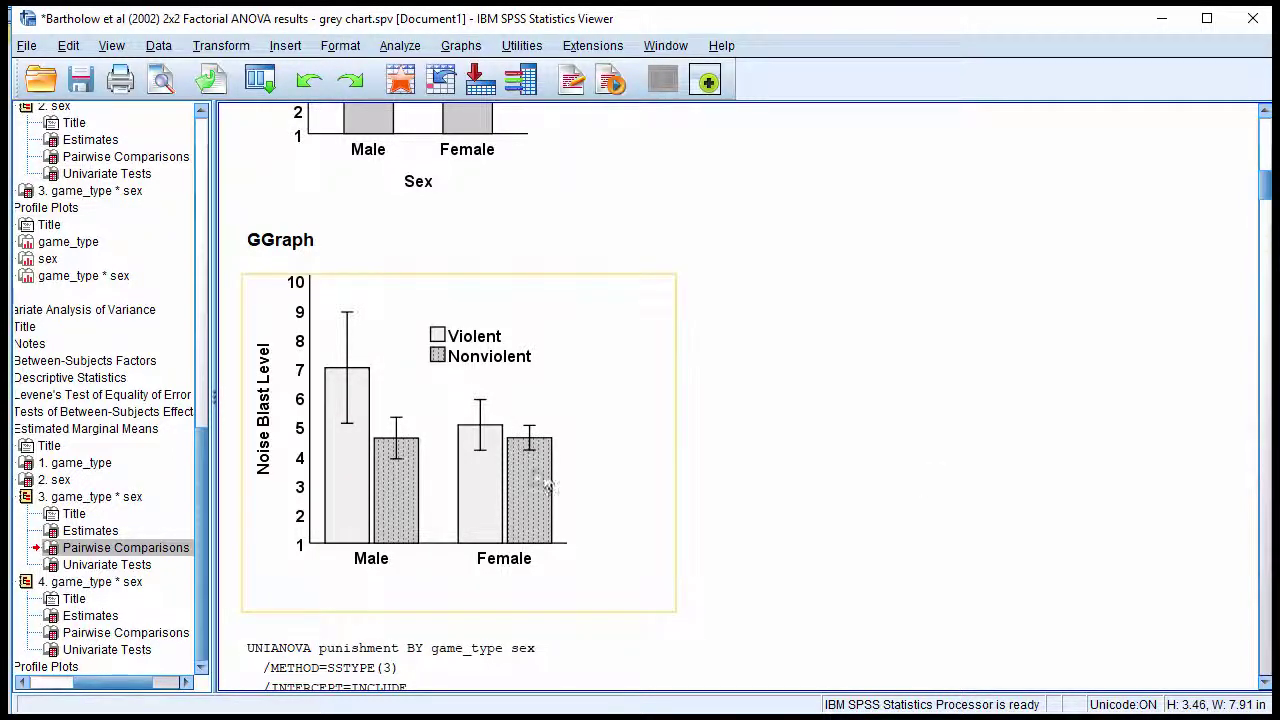
left_click_drag(540, 485, 922, 527)
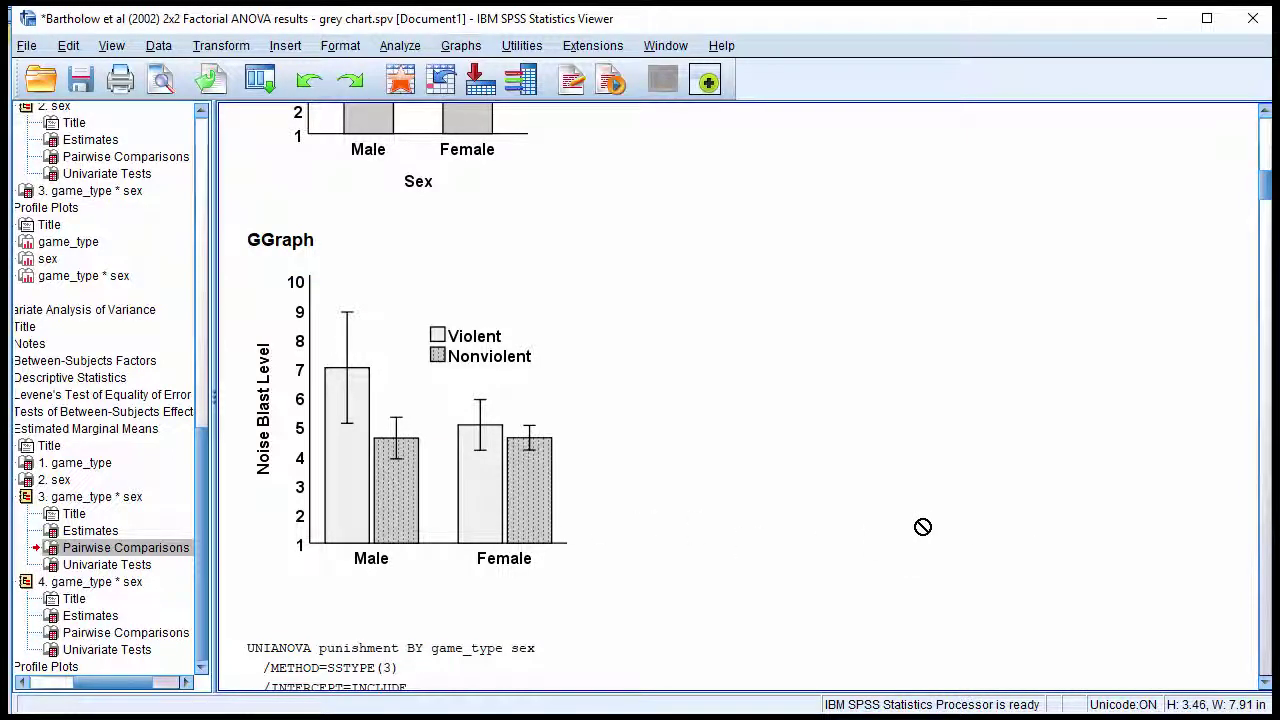
left_click_drag(922, 527, 597, 377)
scroll(1094, 517, "down", 10)
scroll(1094, 517, "up", 10)
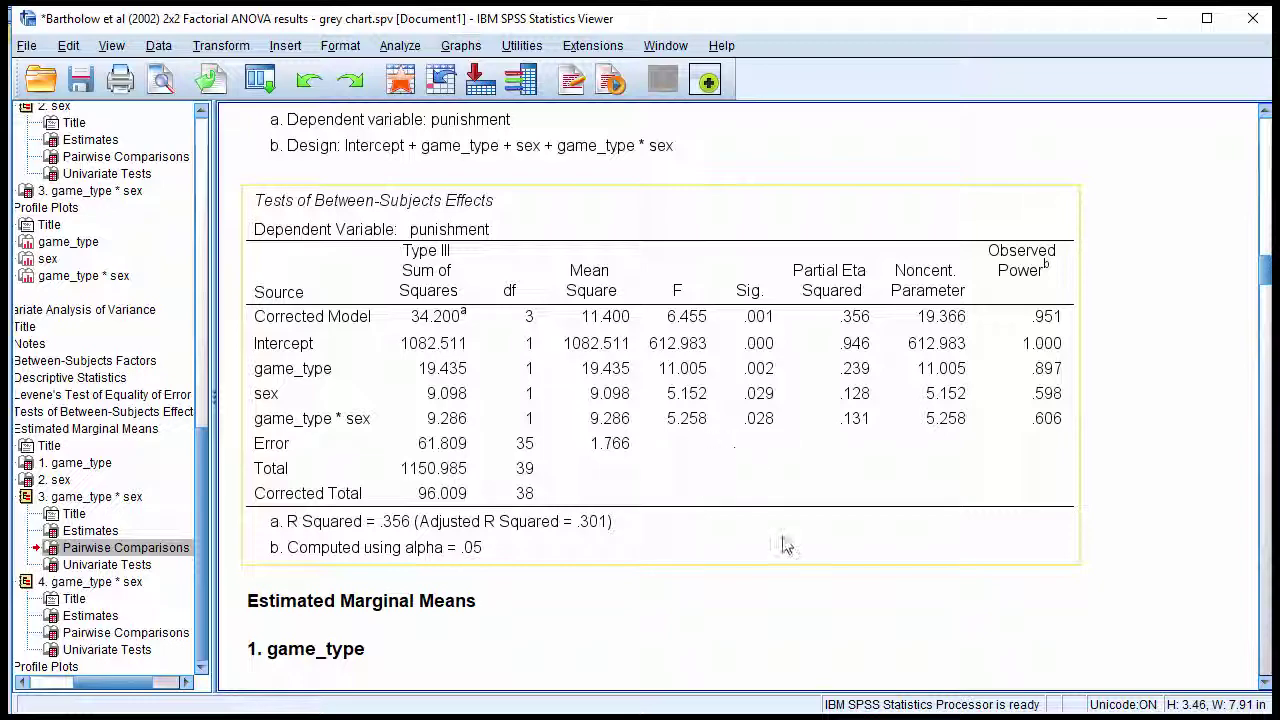
scroll(786, 545, "down", 5)
scroll(789, 546, "up", 4)
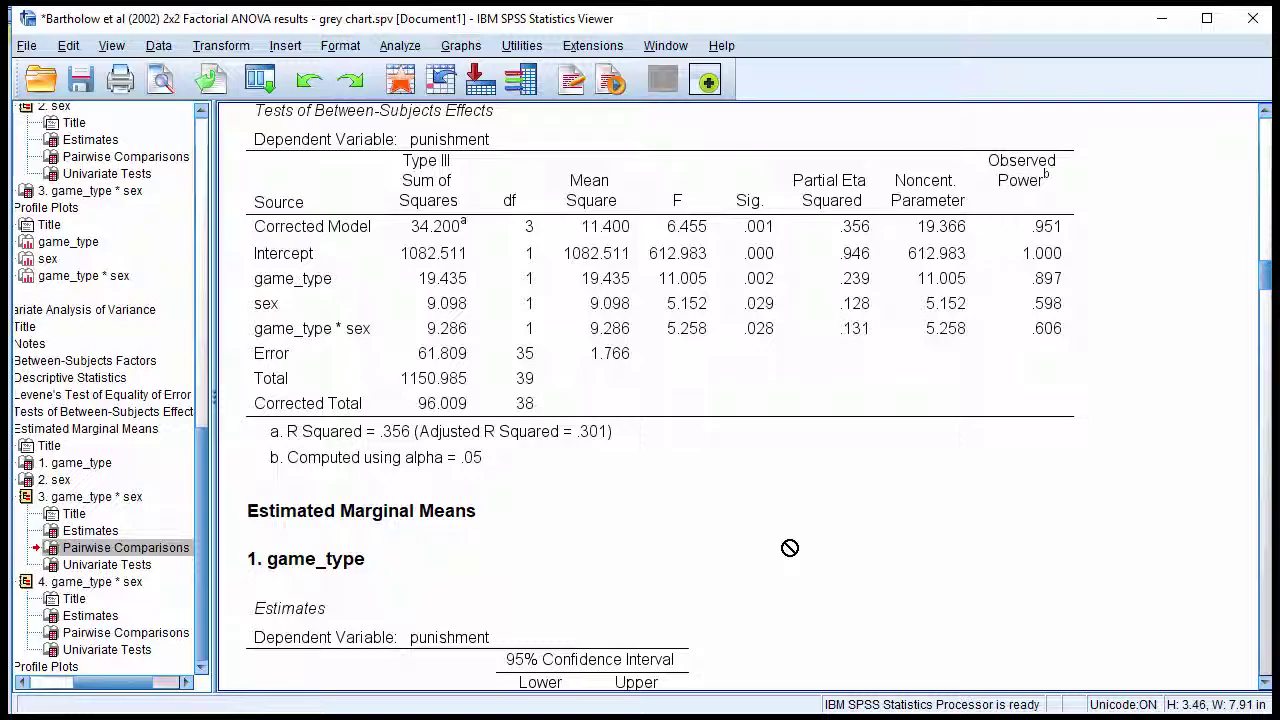
- Examine the pairwise comparisons of sex within each game type against the estimates in the second game_type * sex output
left_click_drag(790, 547, 789, 437)
scroll(789, 437, "down", 12)
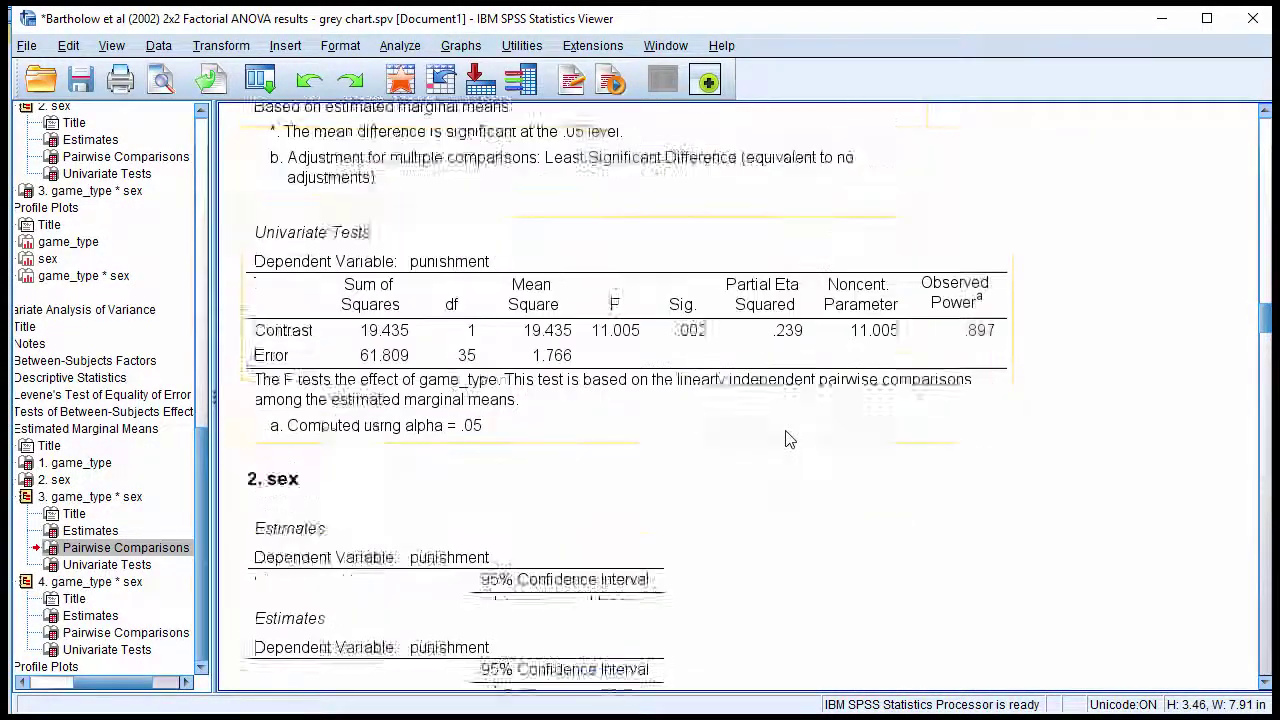
scroll(789, 437, "down", 10)
left_click(486, 392)
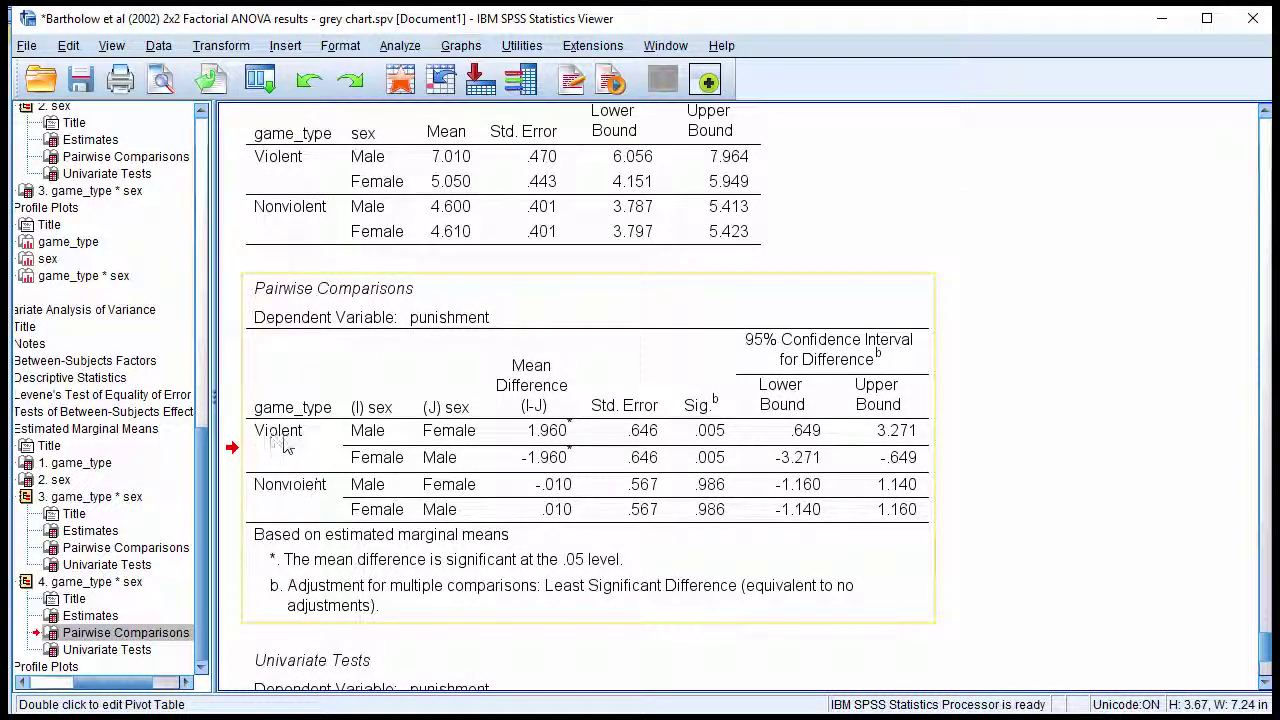
left_click_drag(958, 558, 1075, 522)
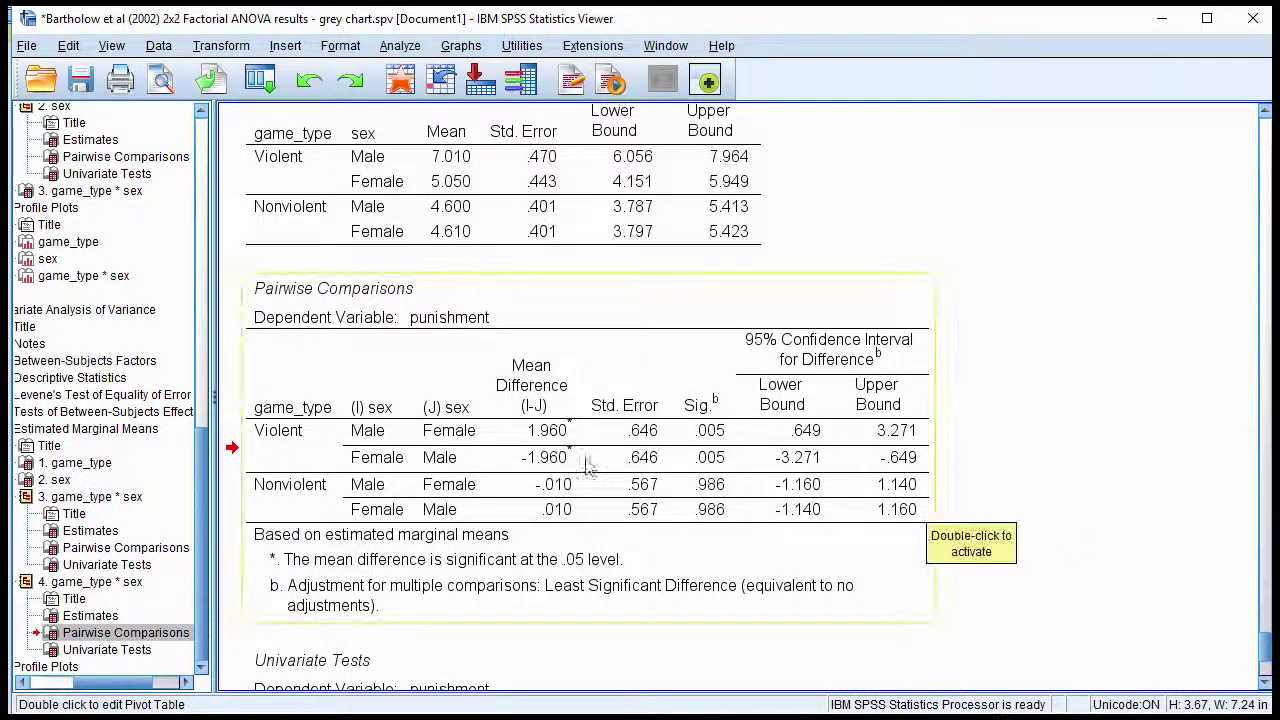
left_click_drag(450, 438, 713, 440)
left_click_drag(510, 445, 578, 457)
left_click_drag(520, 424, 309, 518)
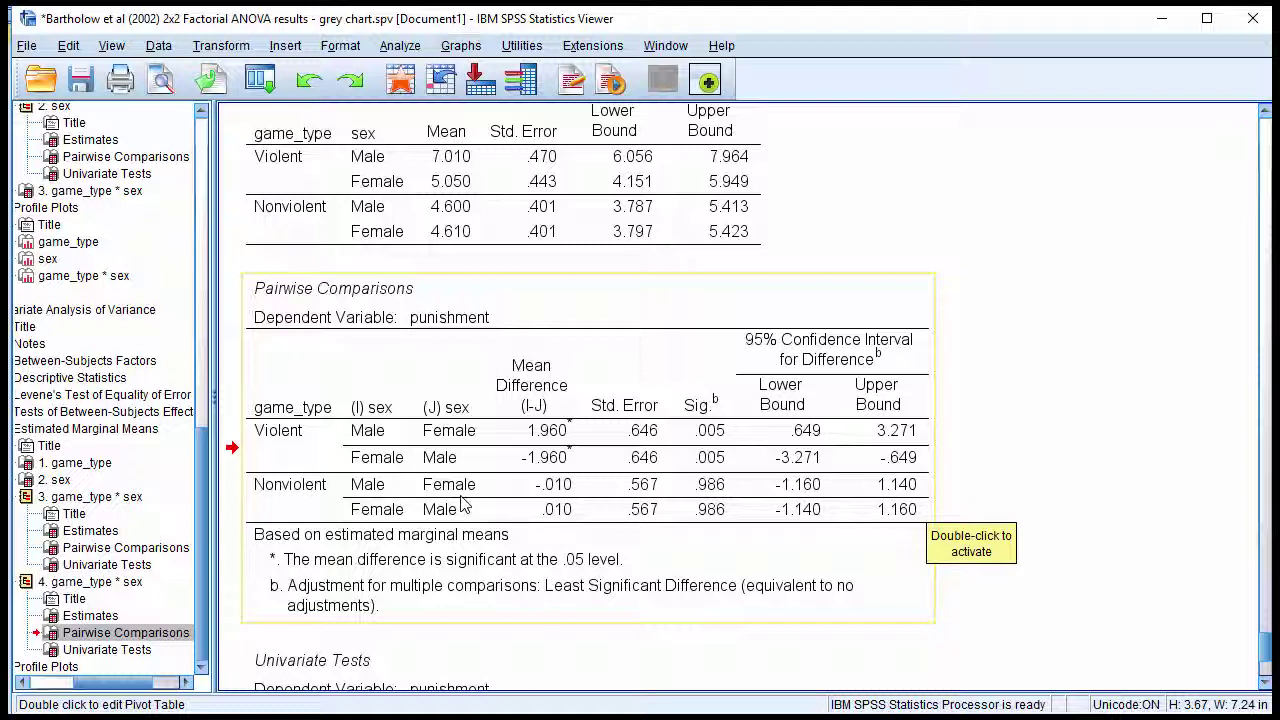
left_click_drag(462, 504, 709, 497)
scroll(400, 542, "up", 2)
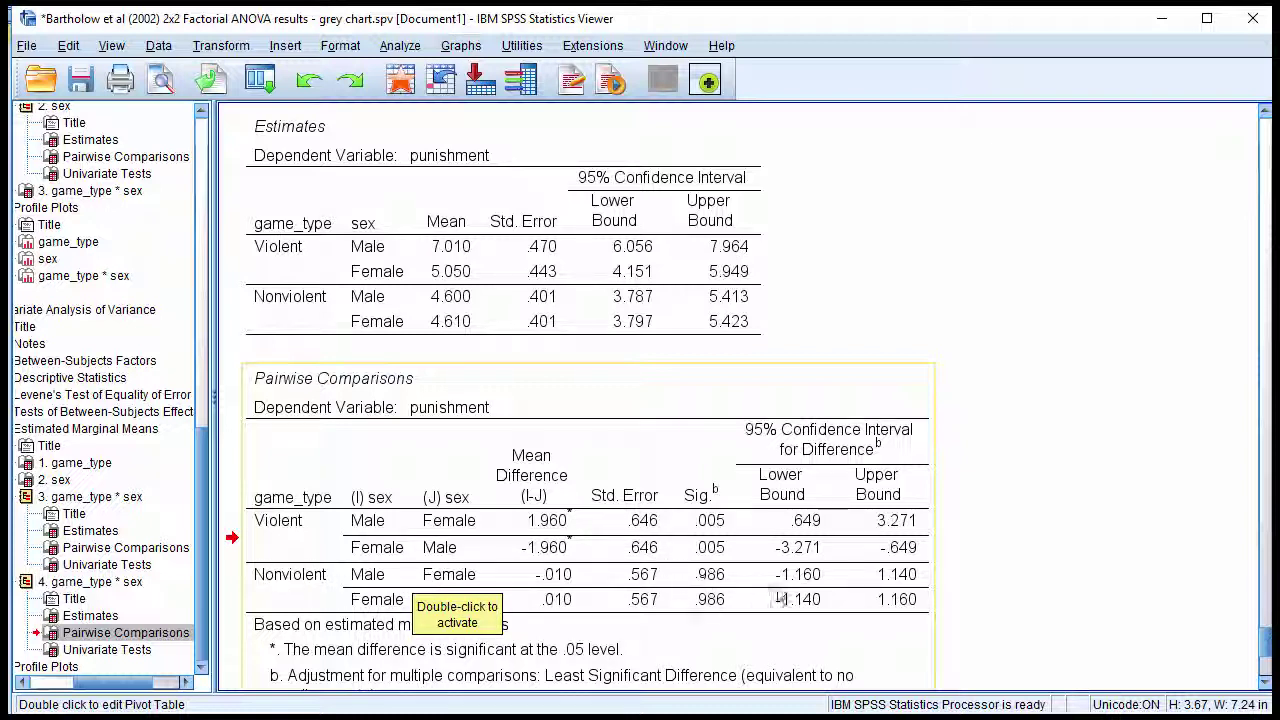
left_click_drag(775, 598, 840, 390)
- Review the interaction test and both sets of simple effects, including their pairwise comparisons and univariate tests
scroll(1063, 486, "up", 10)
scroll(1064, 487, "up", 5)
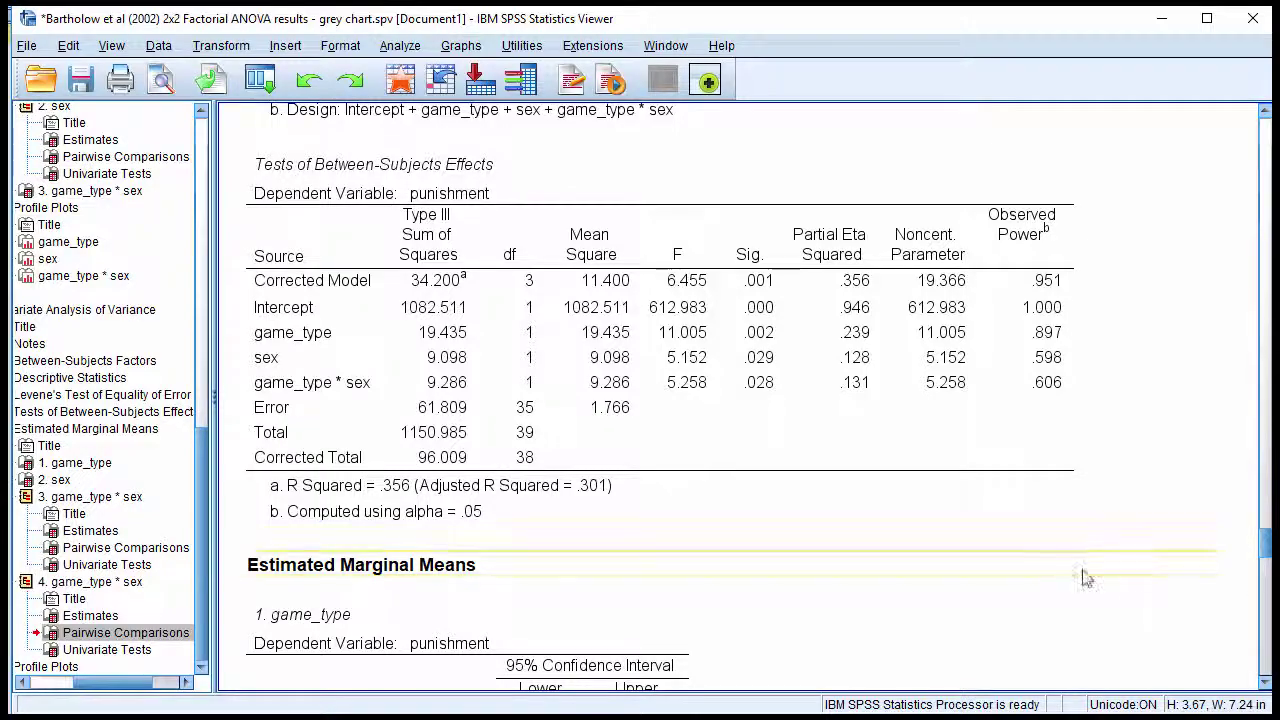
scroll(1050, 565, "down", 3)
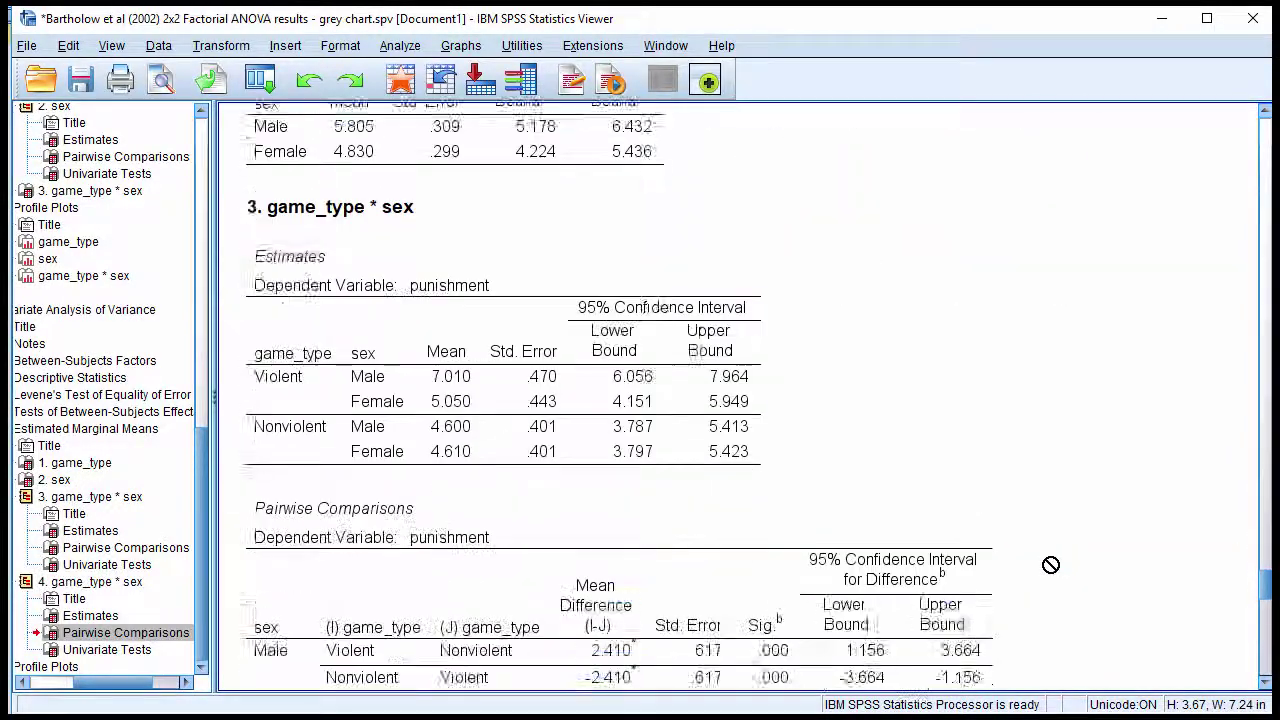
scroll(1050, 565, "down", 2)
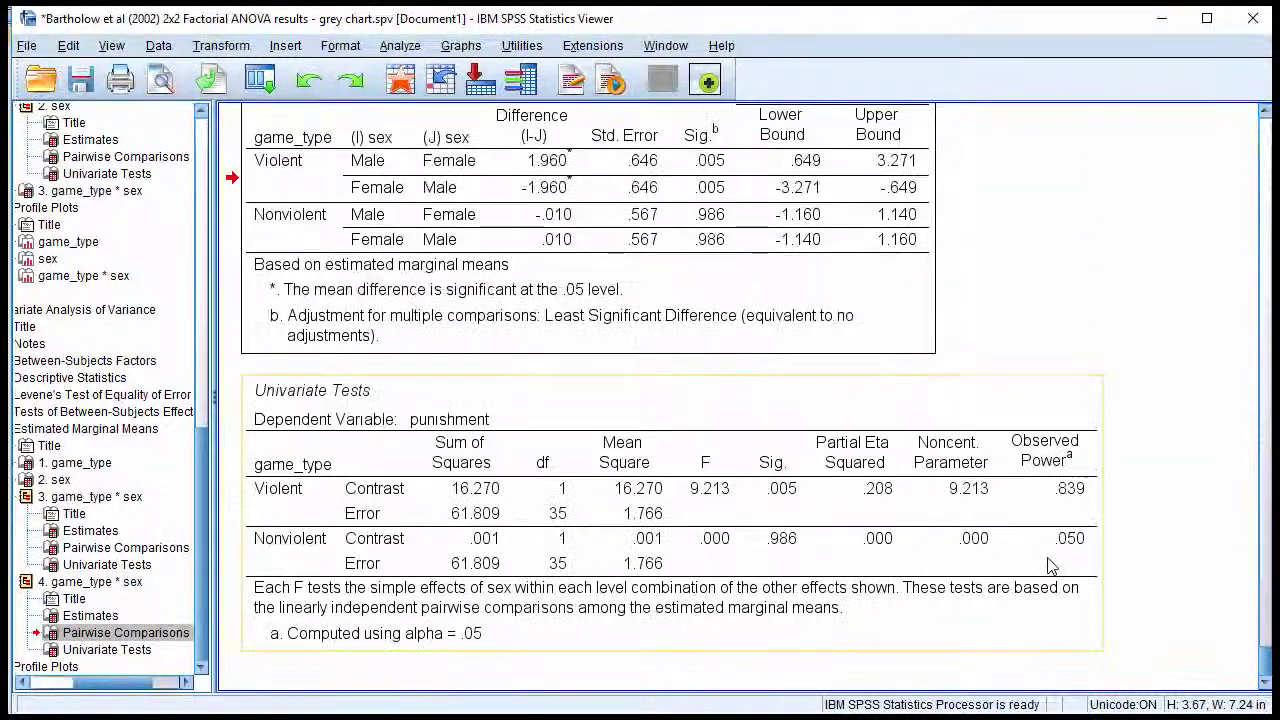
scroll(1050, 565, "up", 2)
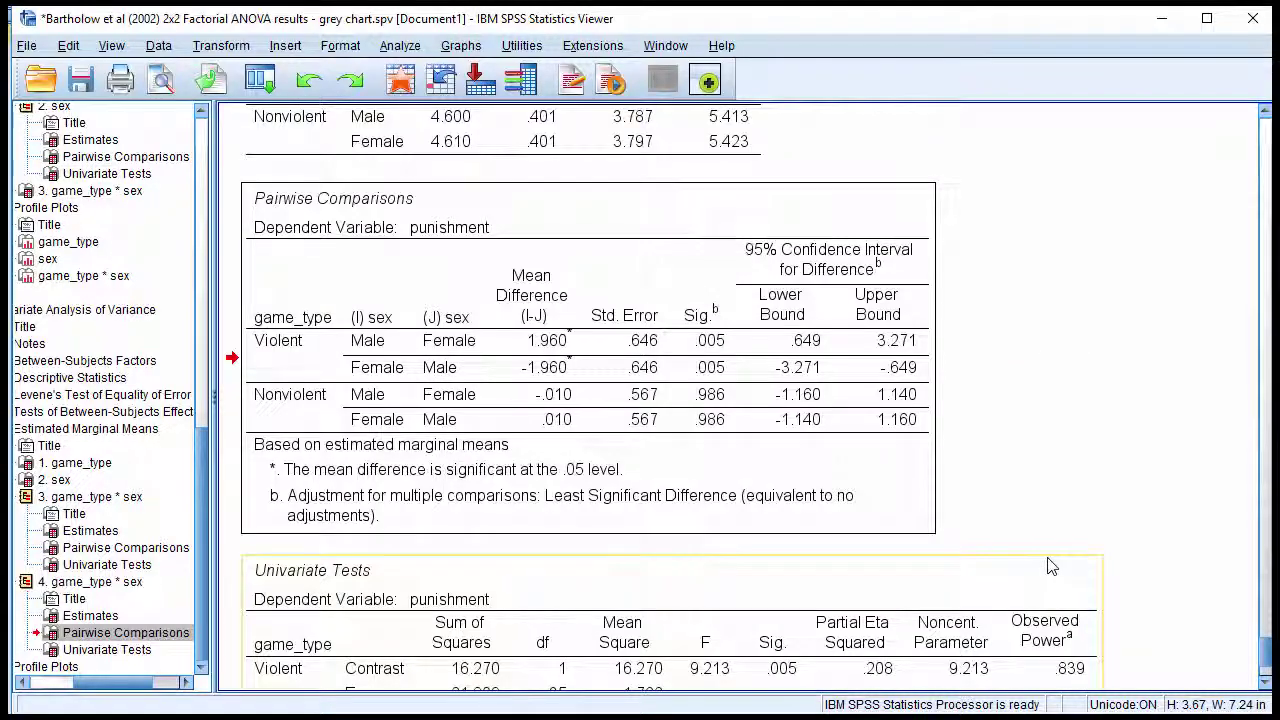
scroll(1050, 565, "up", 5)
scroll(1050, 565, "up", 3)
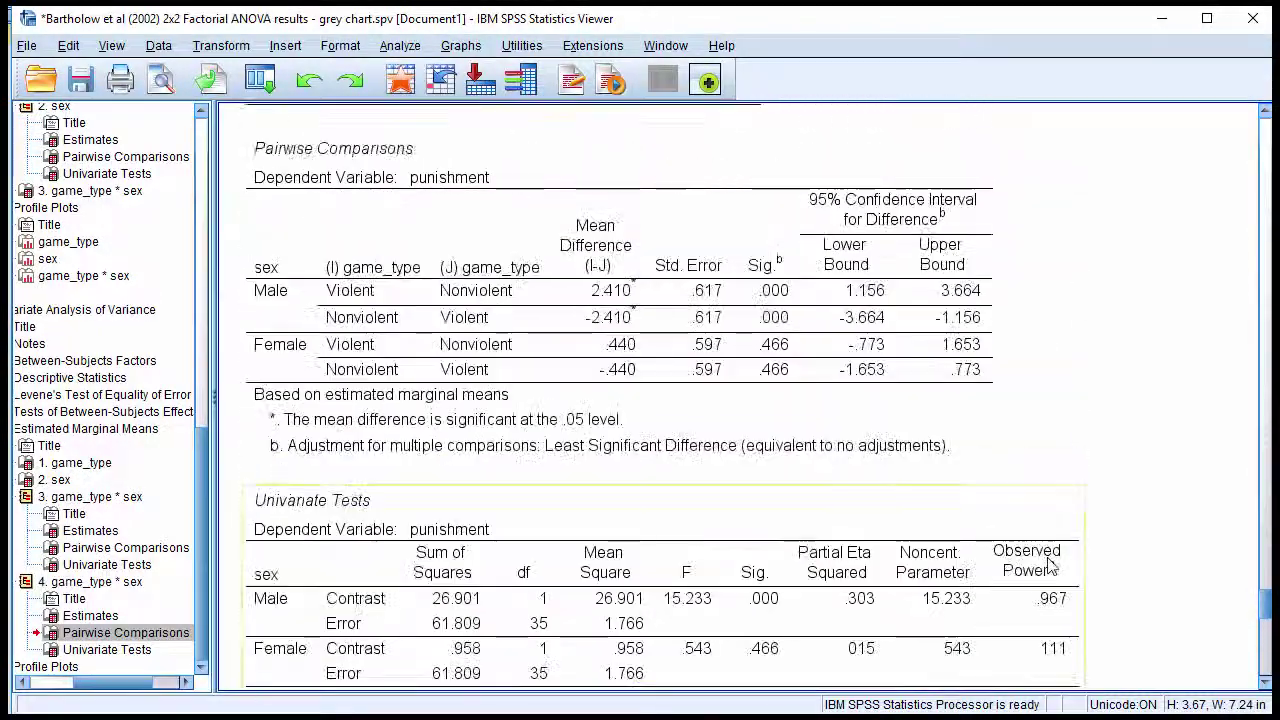
scroll(1050, 565, "down", 6)
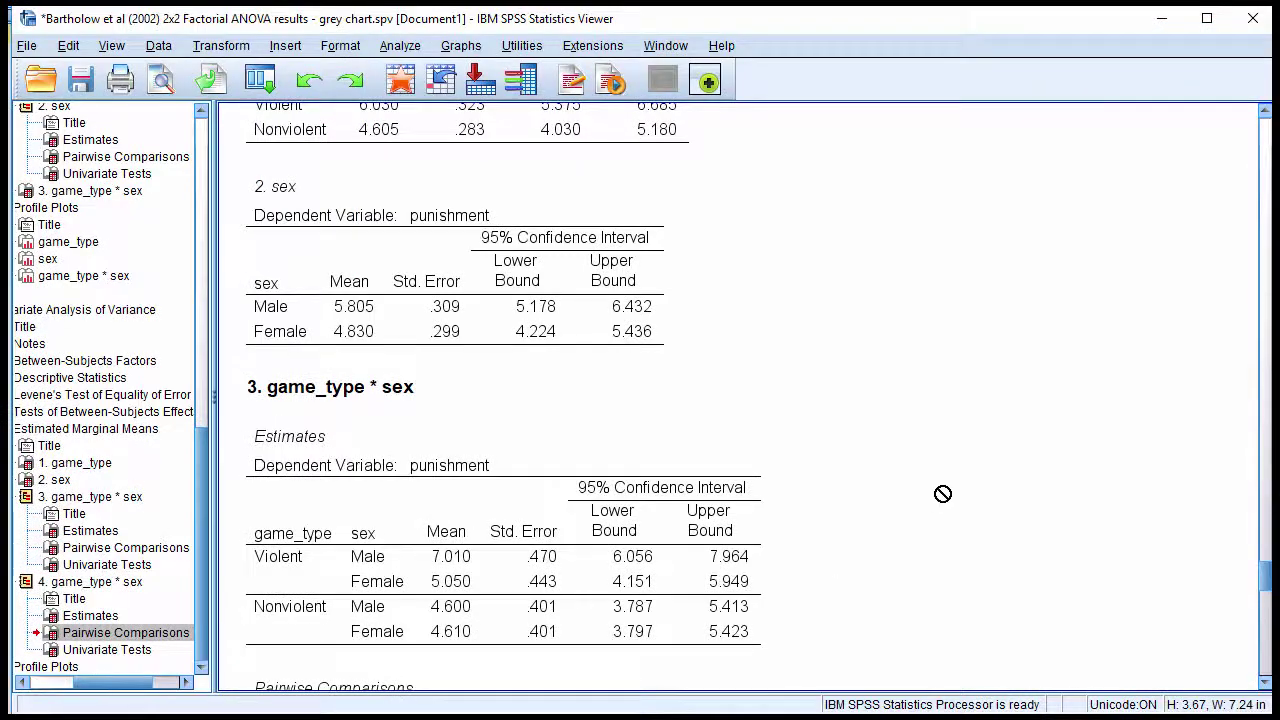
scroll(943, 491, "down", 5)
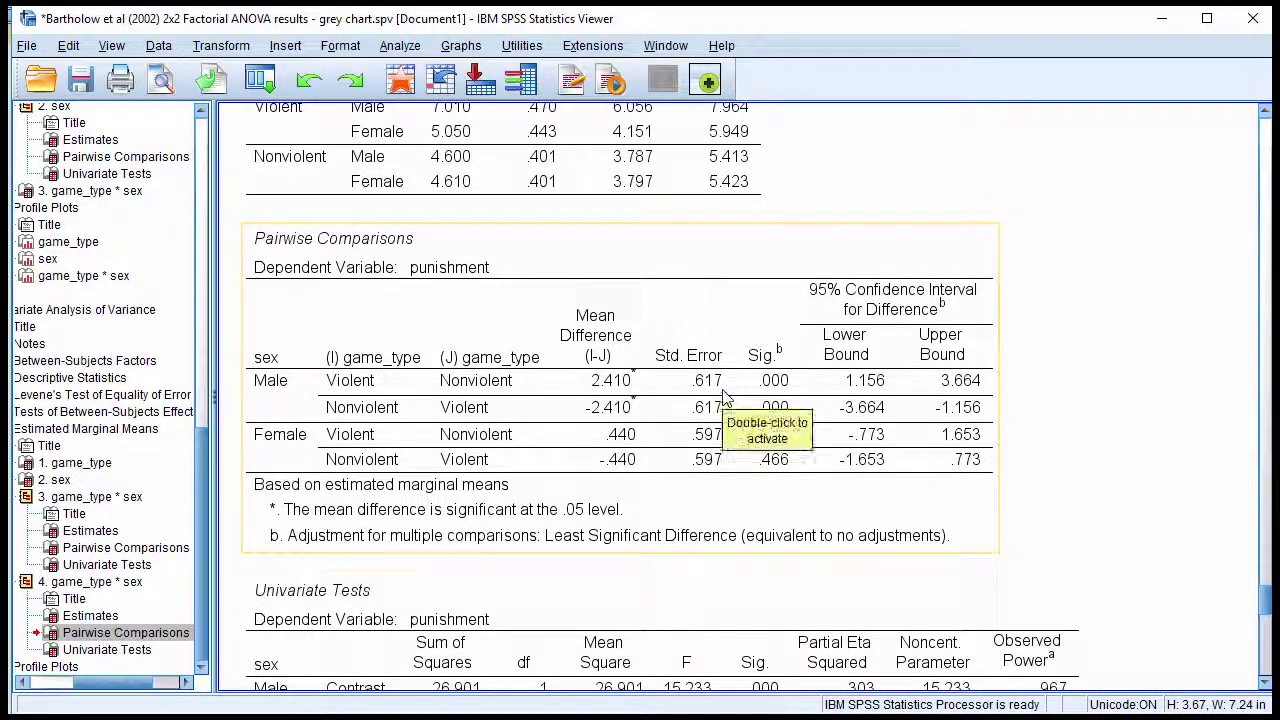
- Examine the univariate tests of sex within each game type and the independent-samples t-test of punishment by game_type
scroll(969, 520, "up", 12)
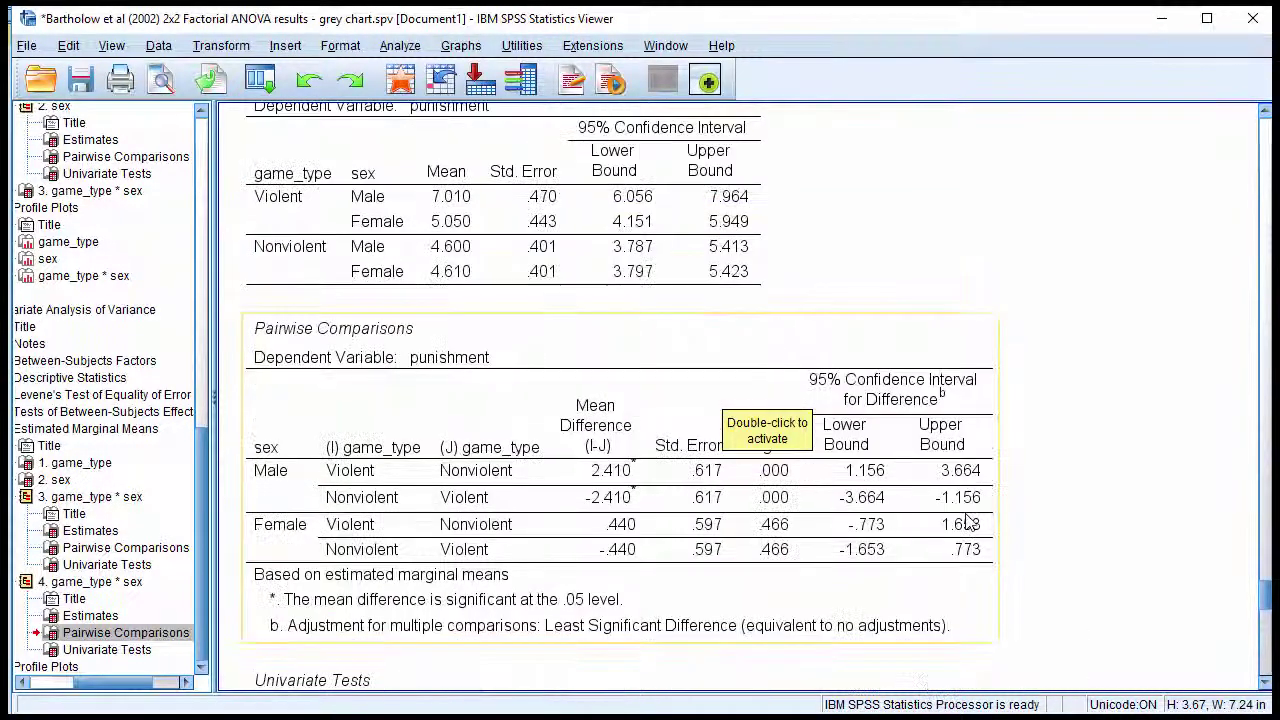
scroll(969, 520, "up", 15)
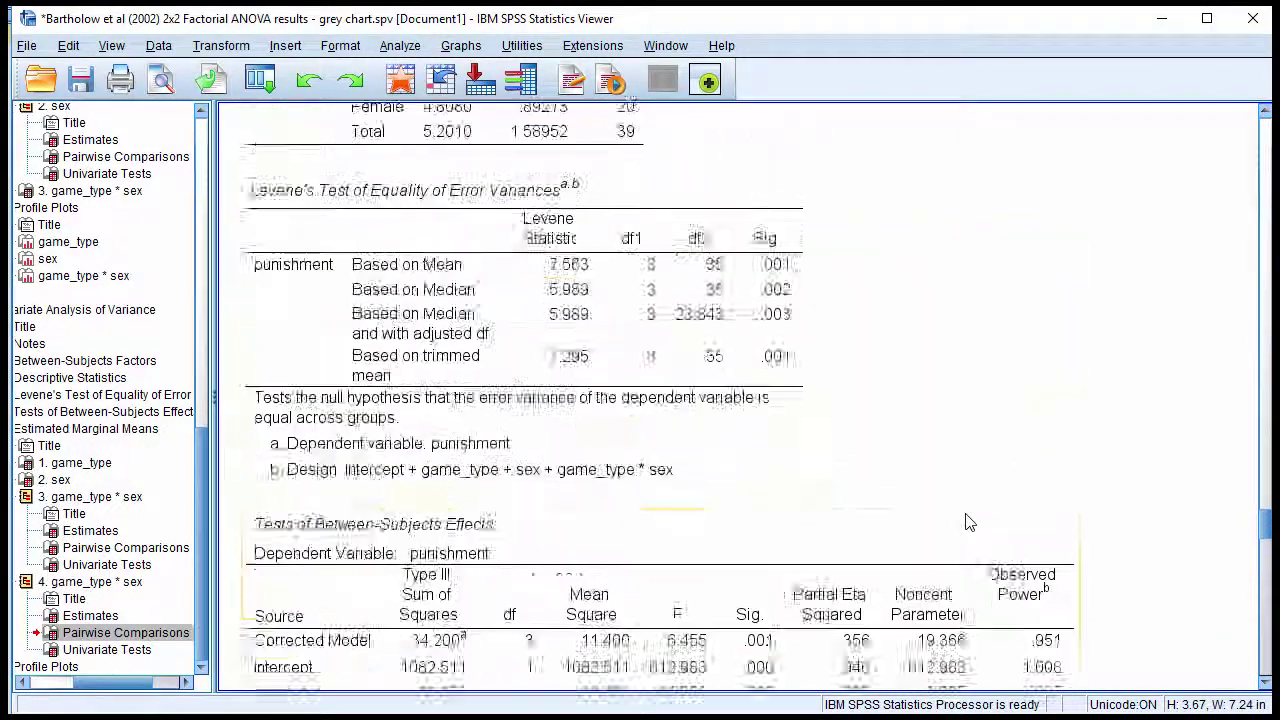
scroll(969, 520, "up", 10)
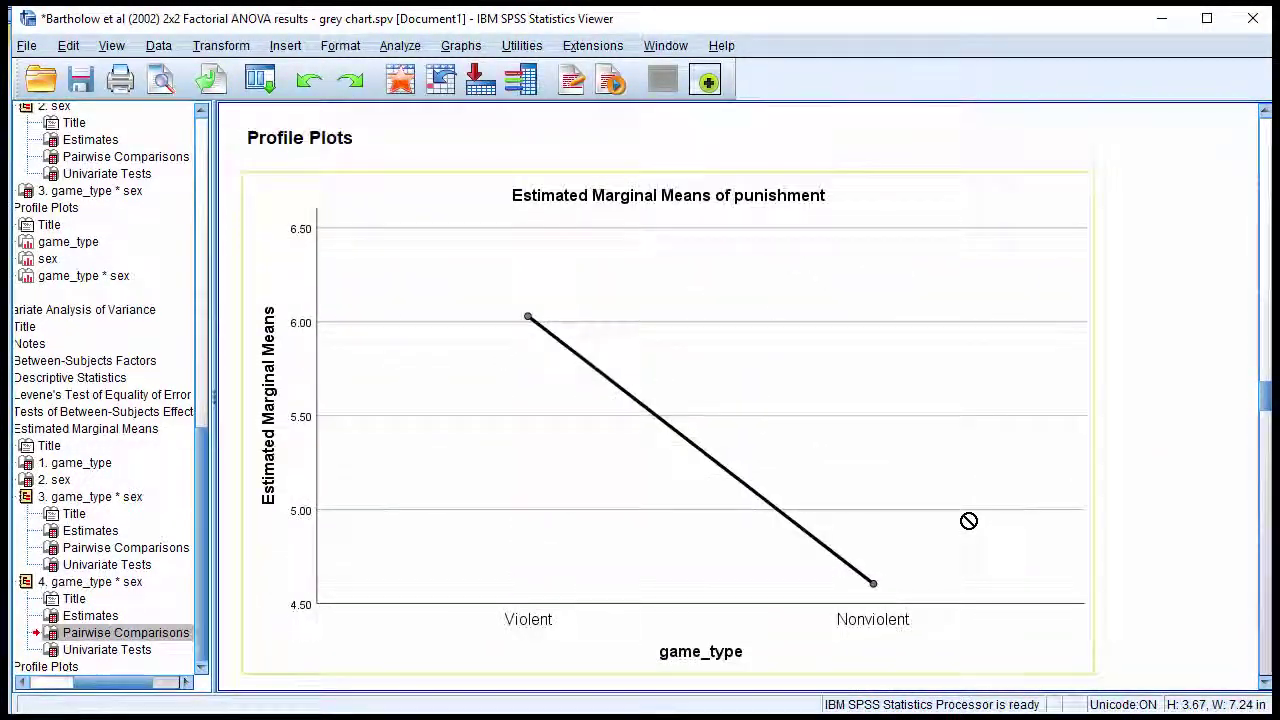
left_click_drag(1263, 470, 1250, 666)
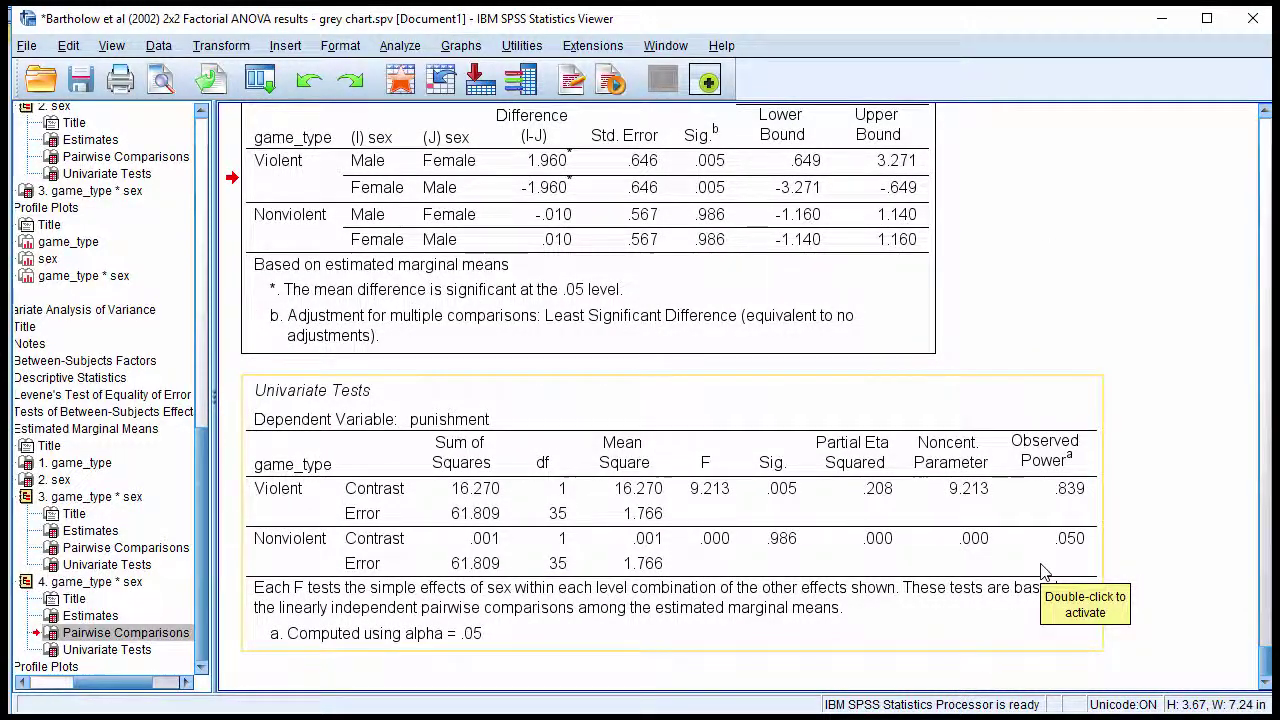
scroll(1003, 535, "up", 3)
scroll(1003, 535, "down", 3)
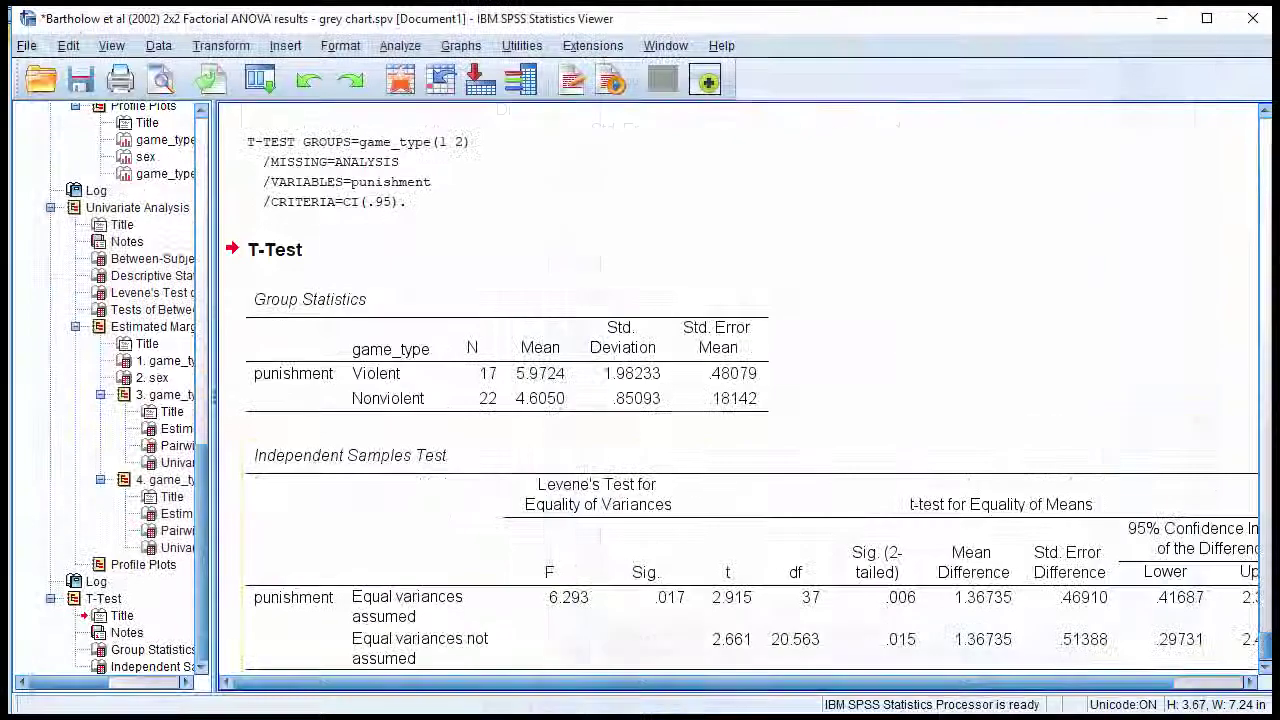
scroll(670, 522, "down", 1)
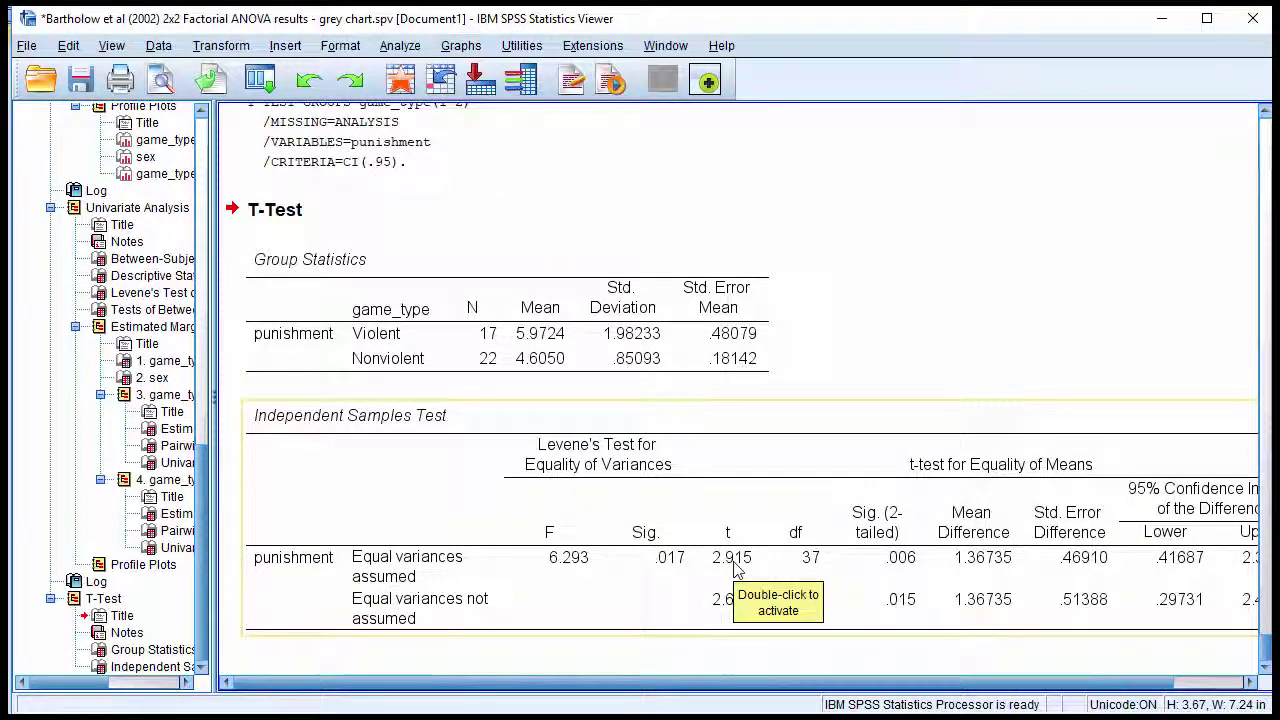
- Split the file by sex with the Compare groups option, sorting the file by the grouping variable
left_click(160, 46)
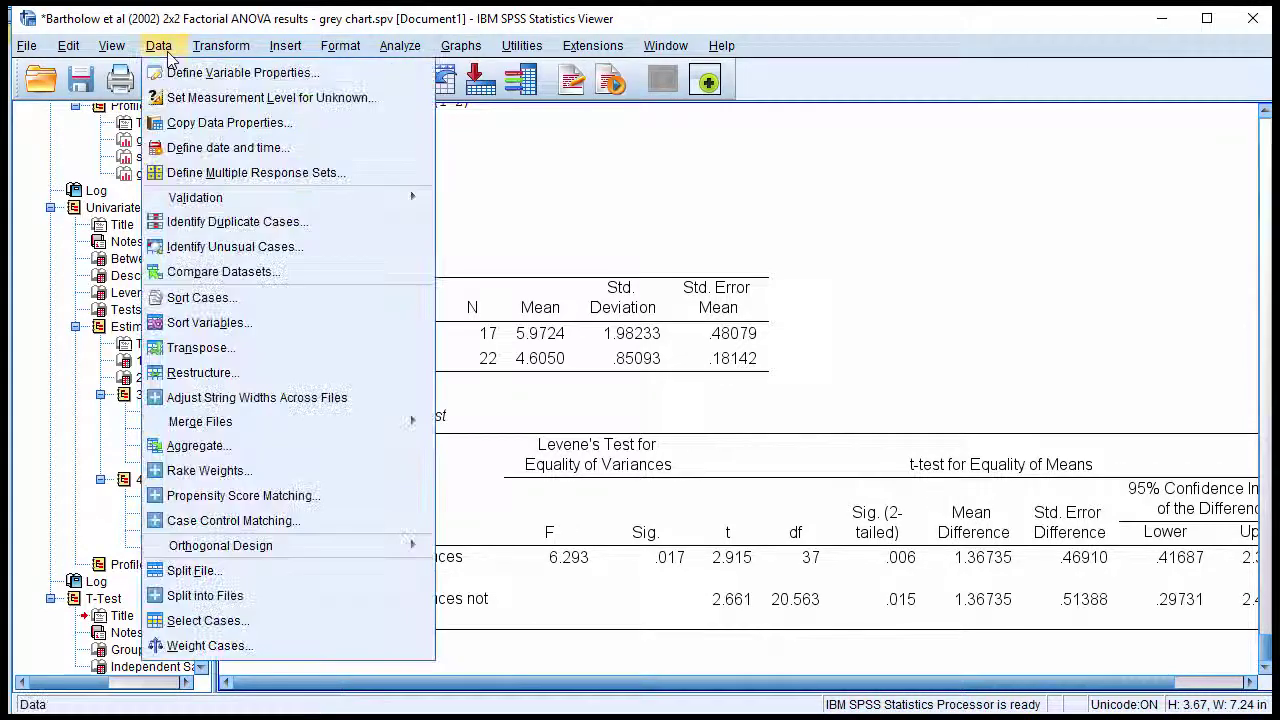
left_click(232, 584)
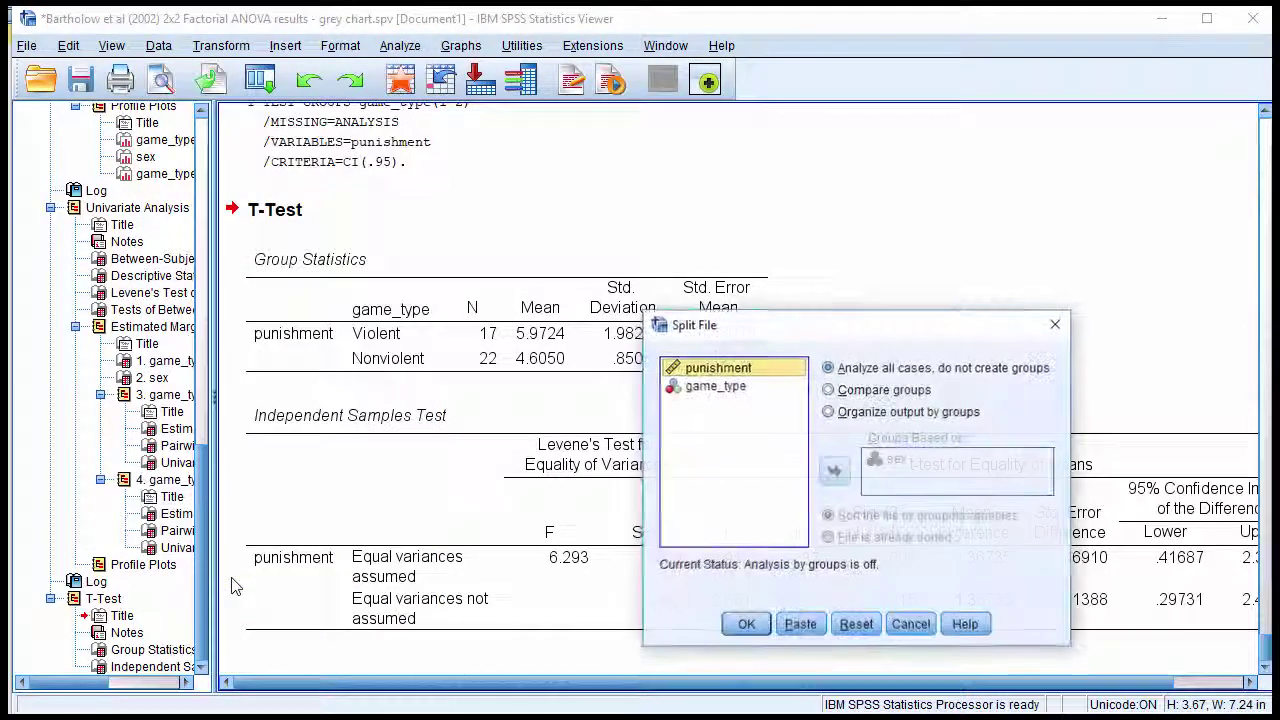
left_click(850, 391)
left_click(896, 459)
left_click(835, 472)
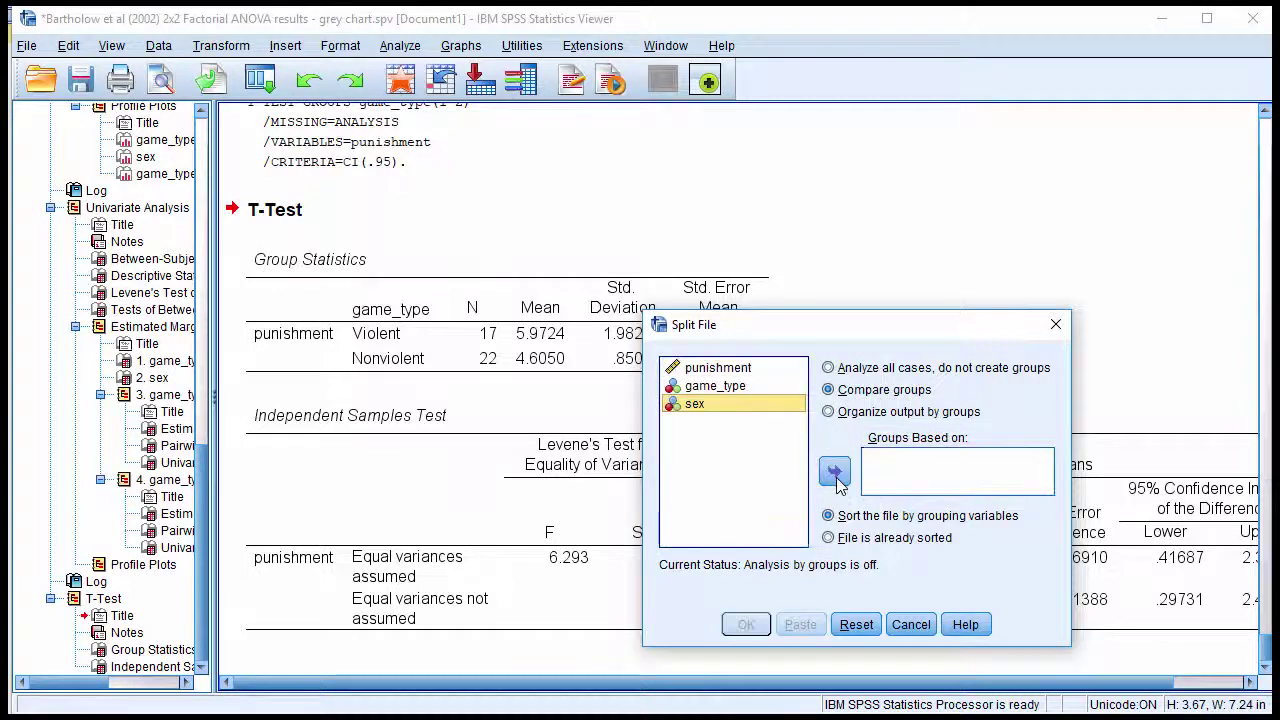
left_click(835, 474)
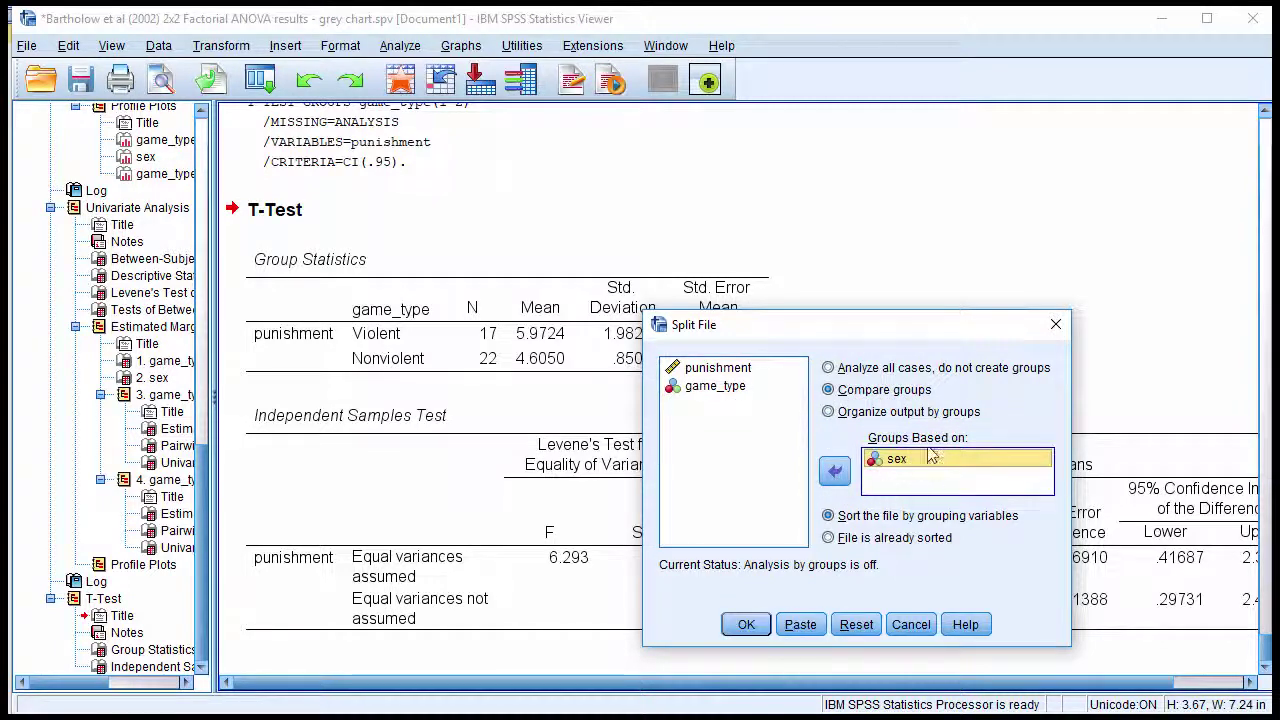
left_click(748, 624)
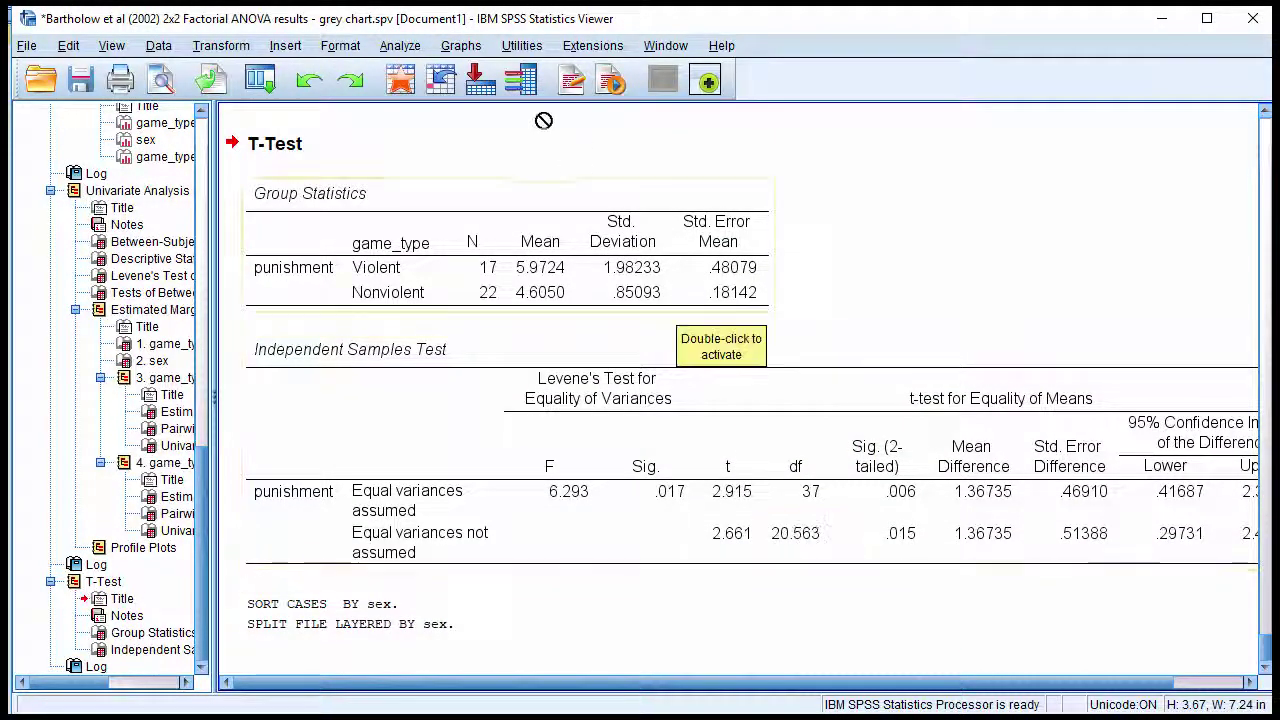
- Run an independent-samples t-test of punishment with game_type as the grouping variable, using groups 1 and 2
left_click(400, 45)
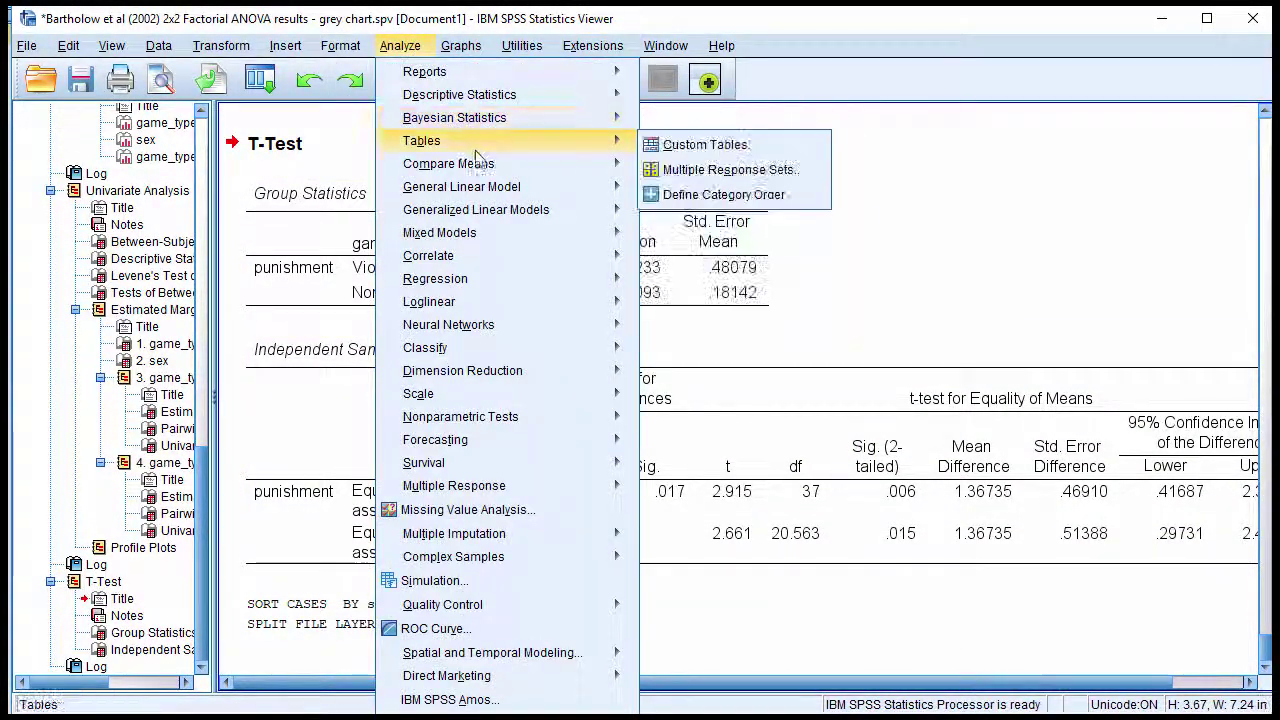
mouse_move(460, 163)
left_click(740, 214)
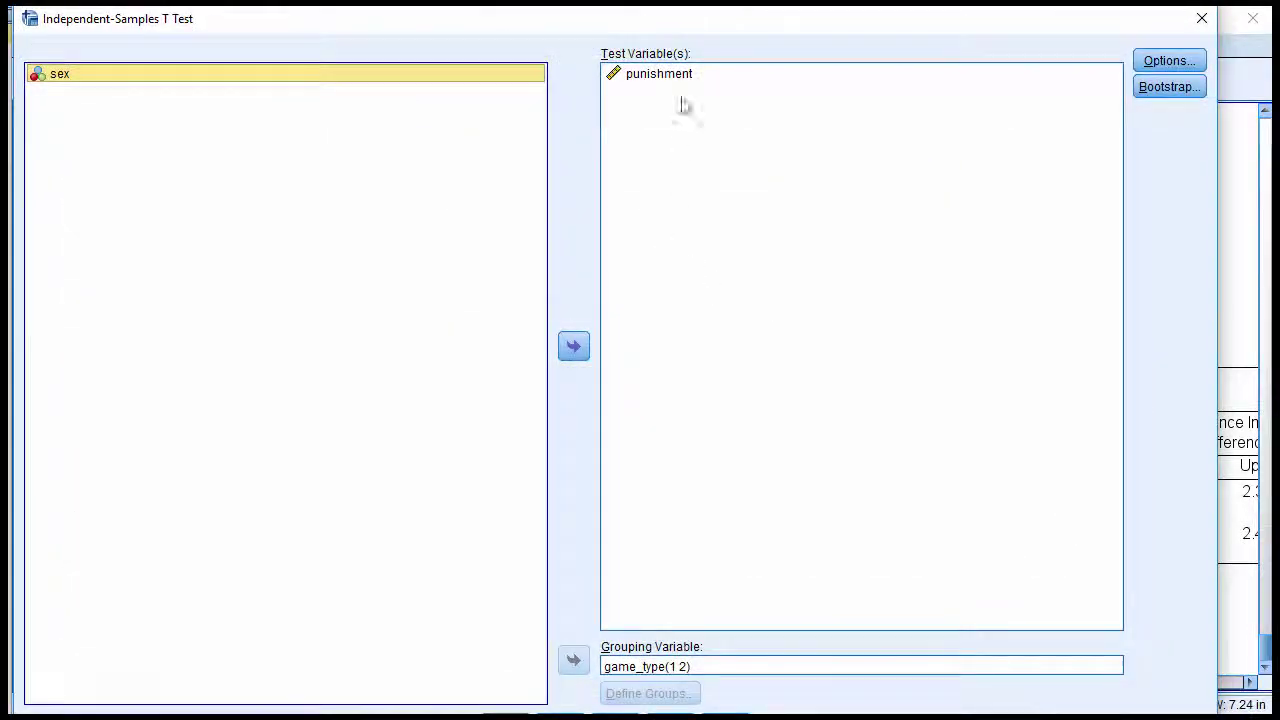
left_click(686, 668)
left_click(672, 693)
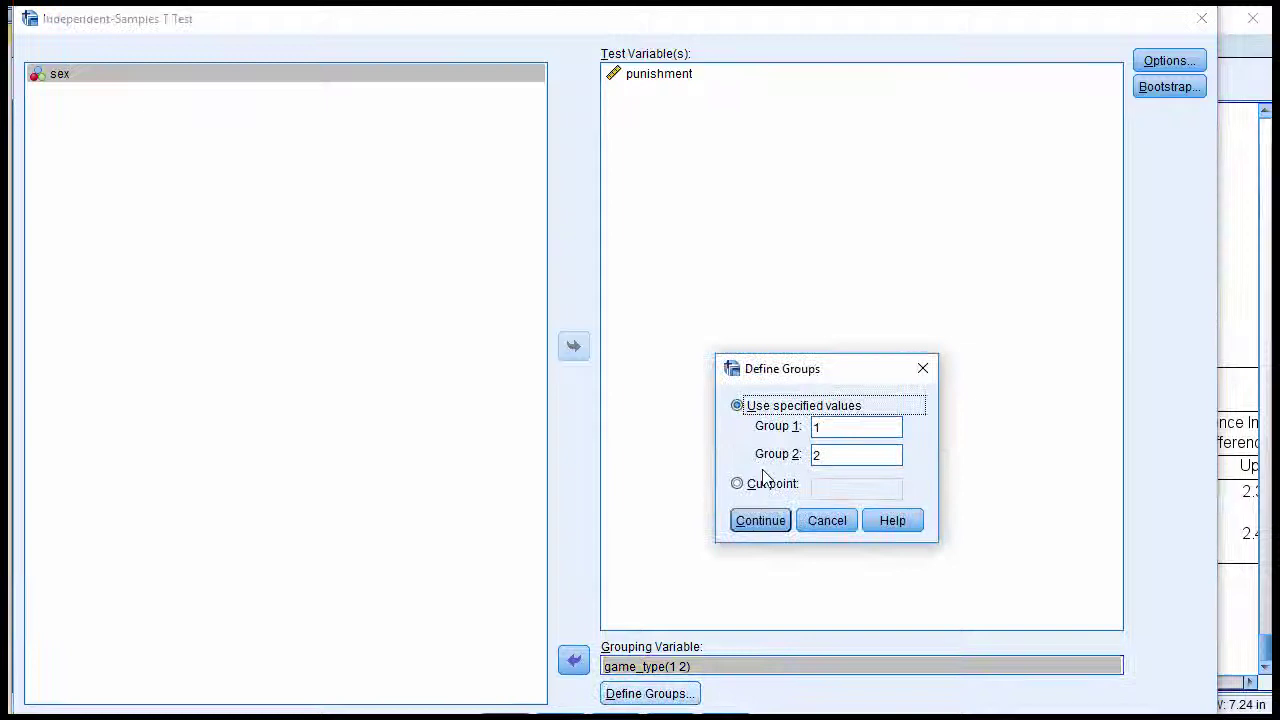
left_click(830, 425)
left_click(830, 452)
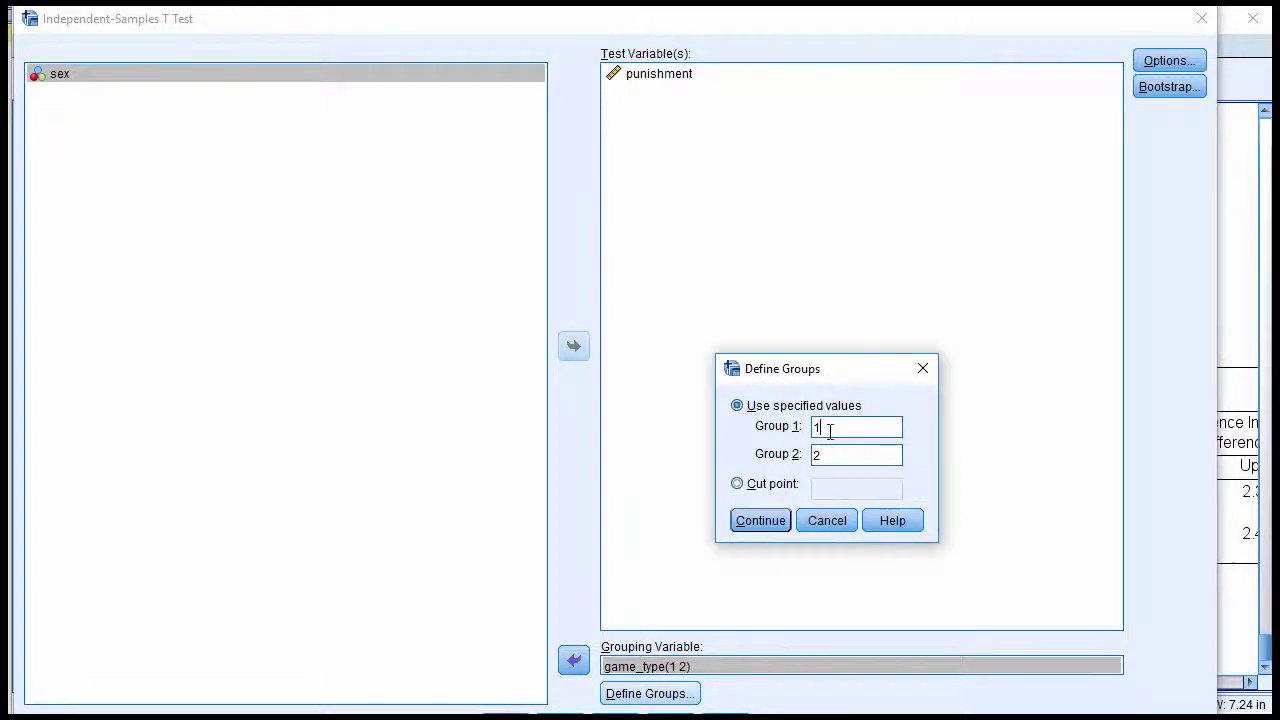
left_click(762, 522)
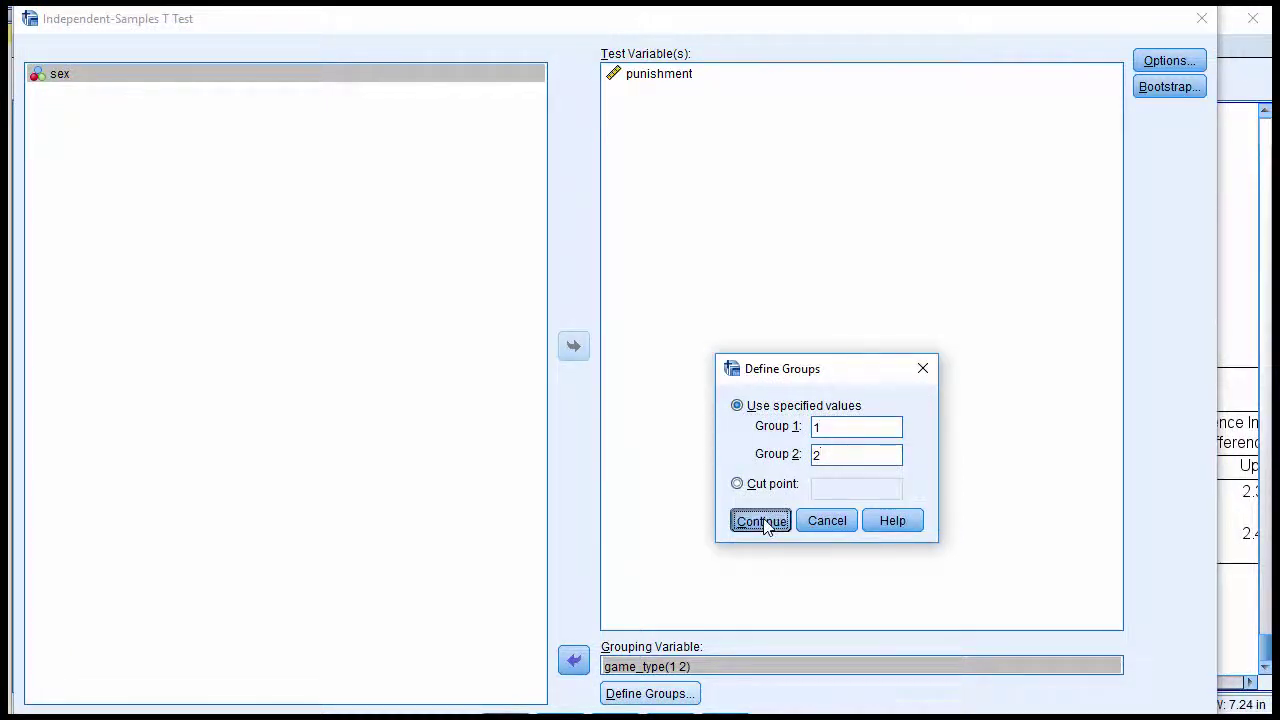
key("Return")
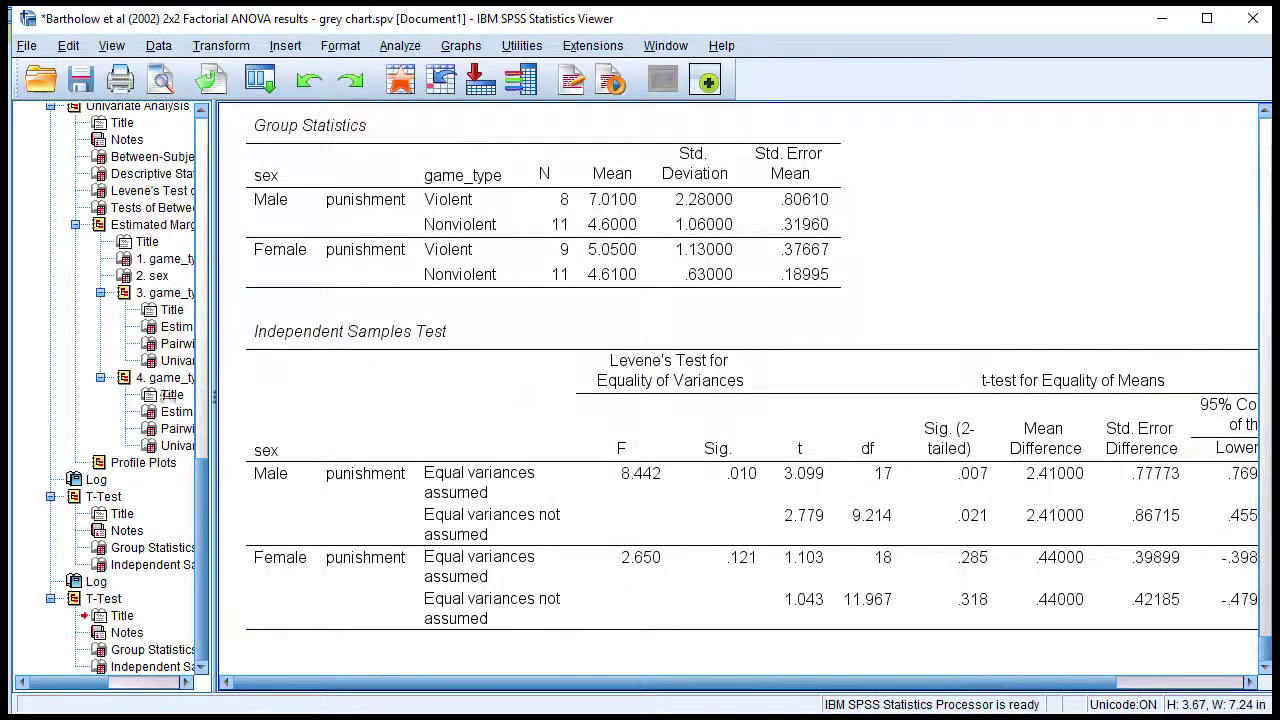
- Widen the output area and compare the game_type t-tests for males and females with the pairwise comparisons of game_type within each sex
left_click_drag(99, 397, 99, 397)
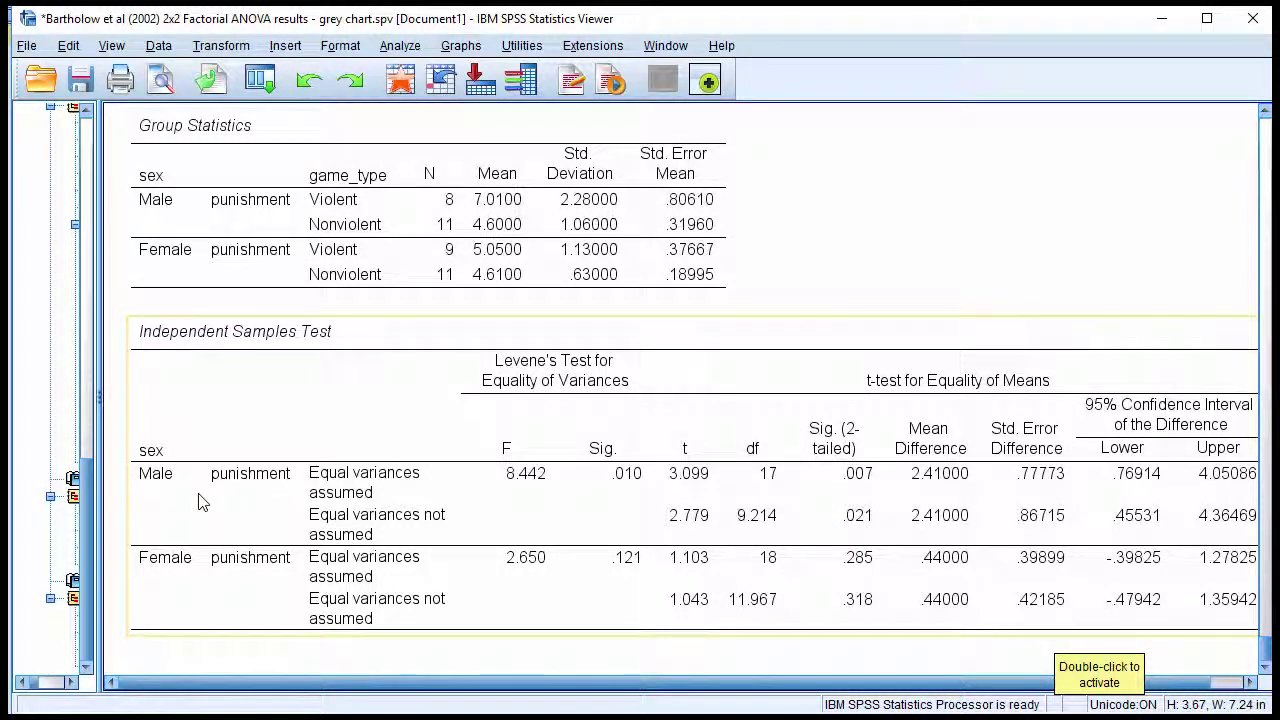
left_click(292, 288)
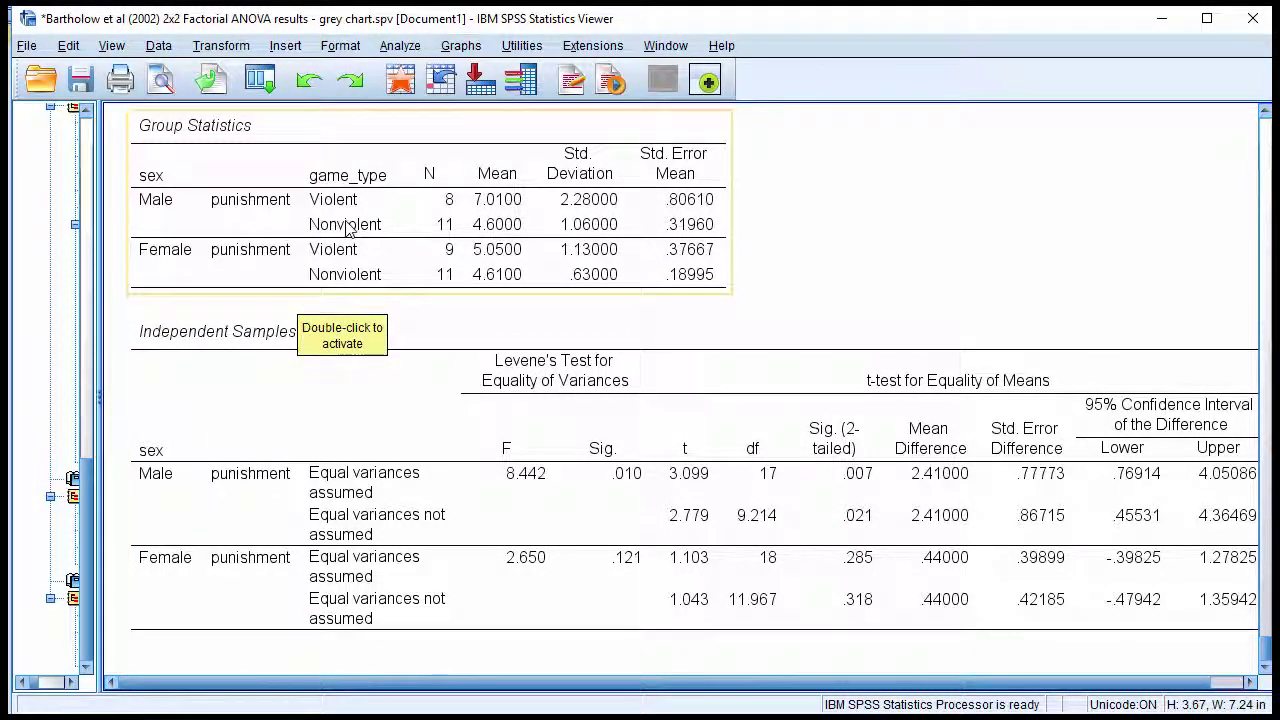
left_click(430, 322)
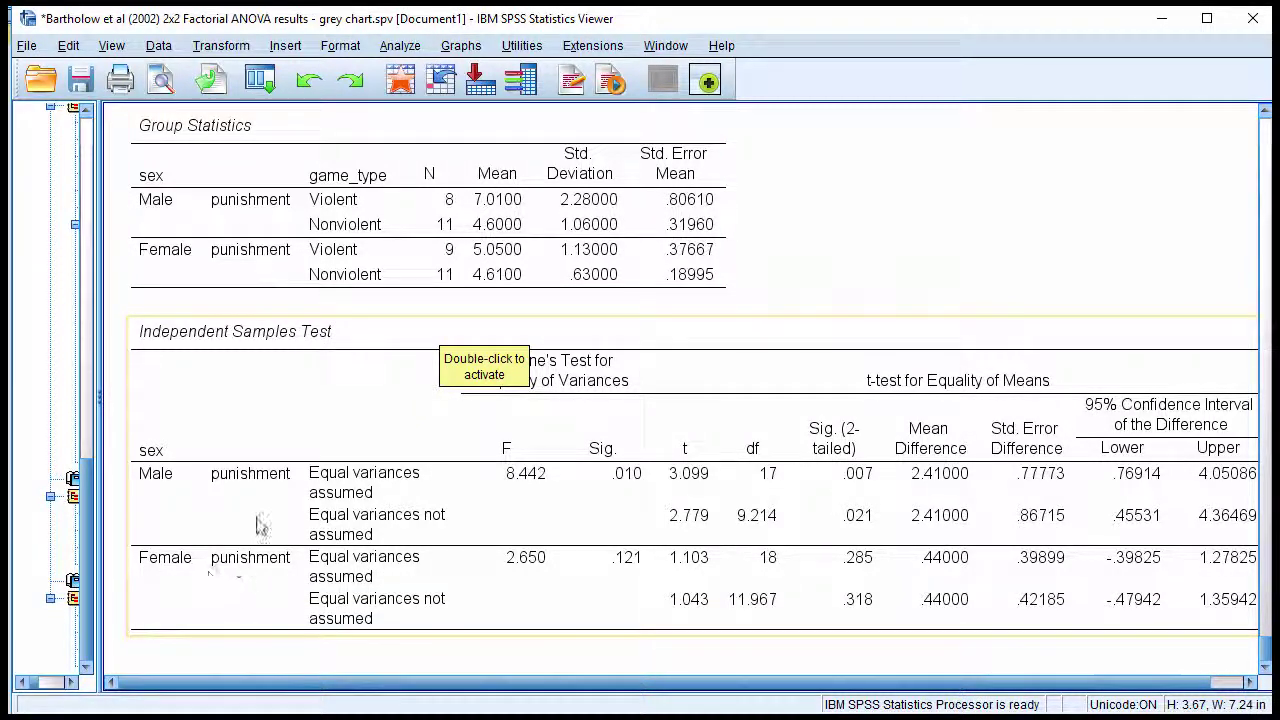
left_click(333, 258)
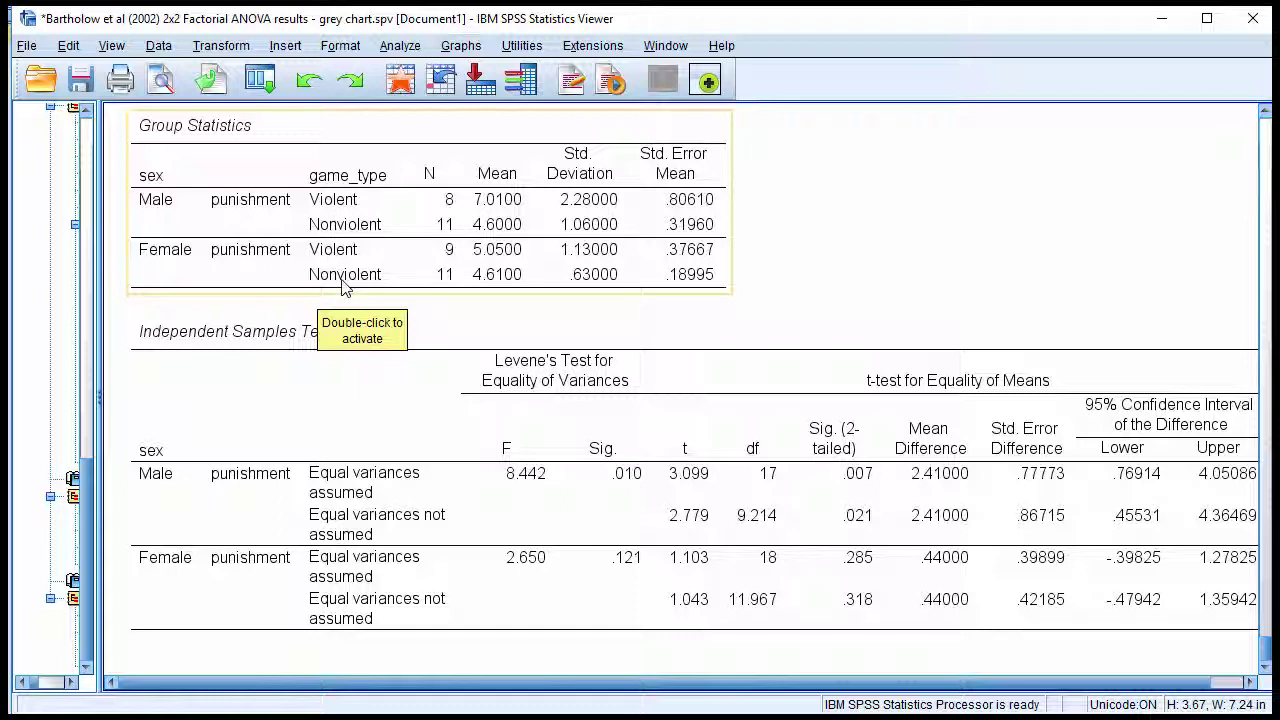
left_click(903, 606)
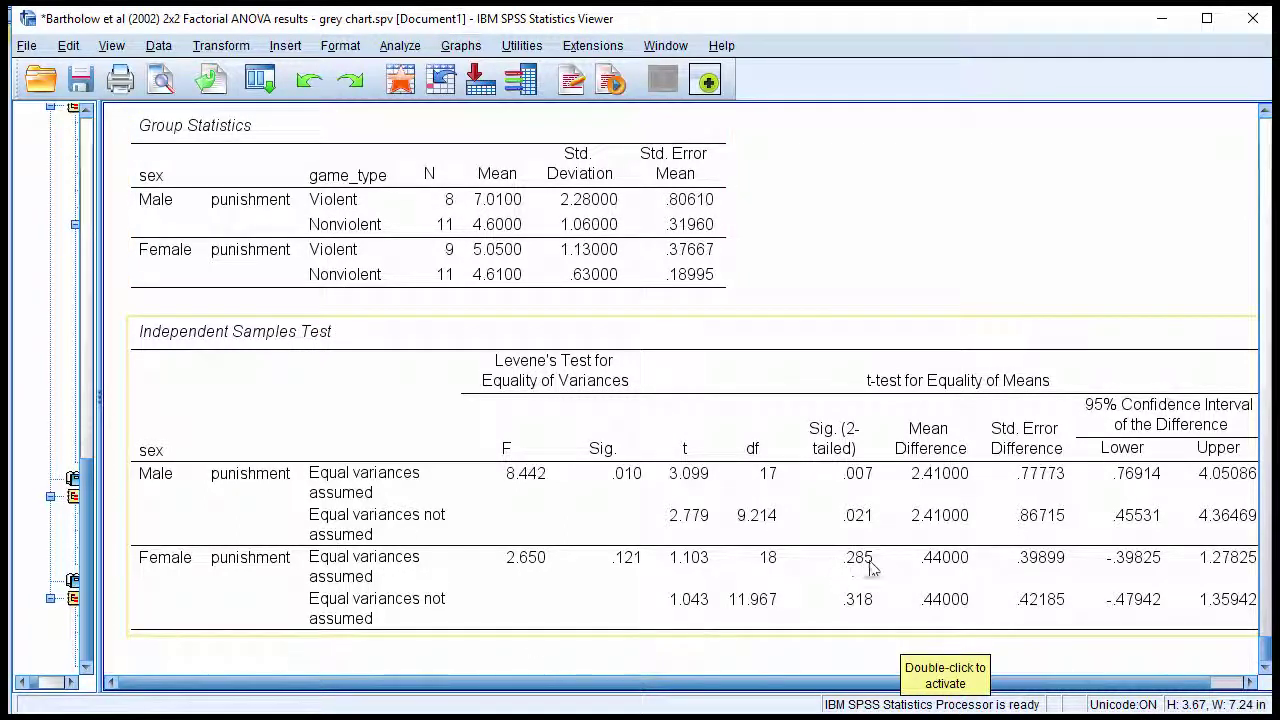
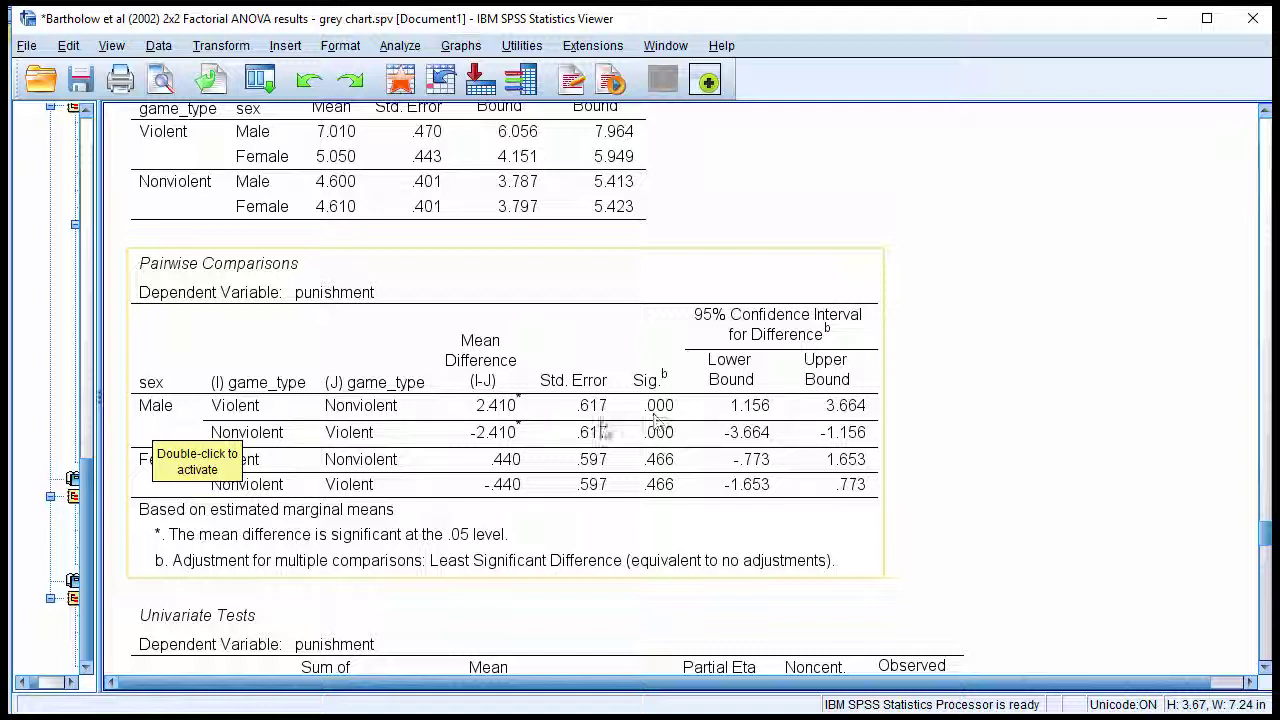
left_click(1057, 535)
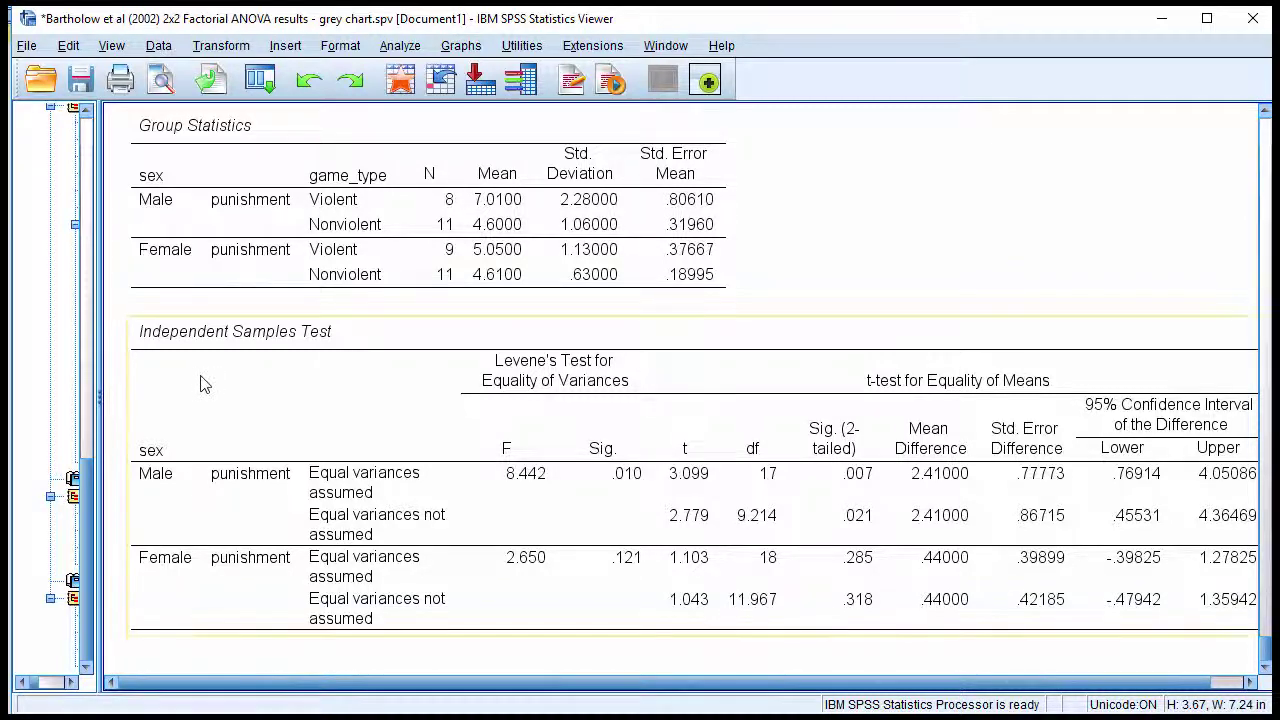
- Change the file split to compare groups based on game_type instead of sex
left_click(163, 47)
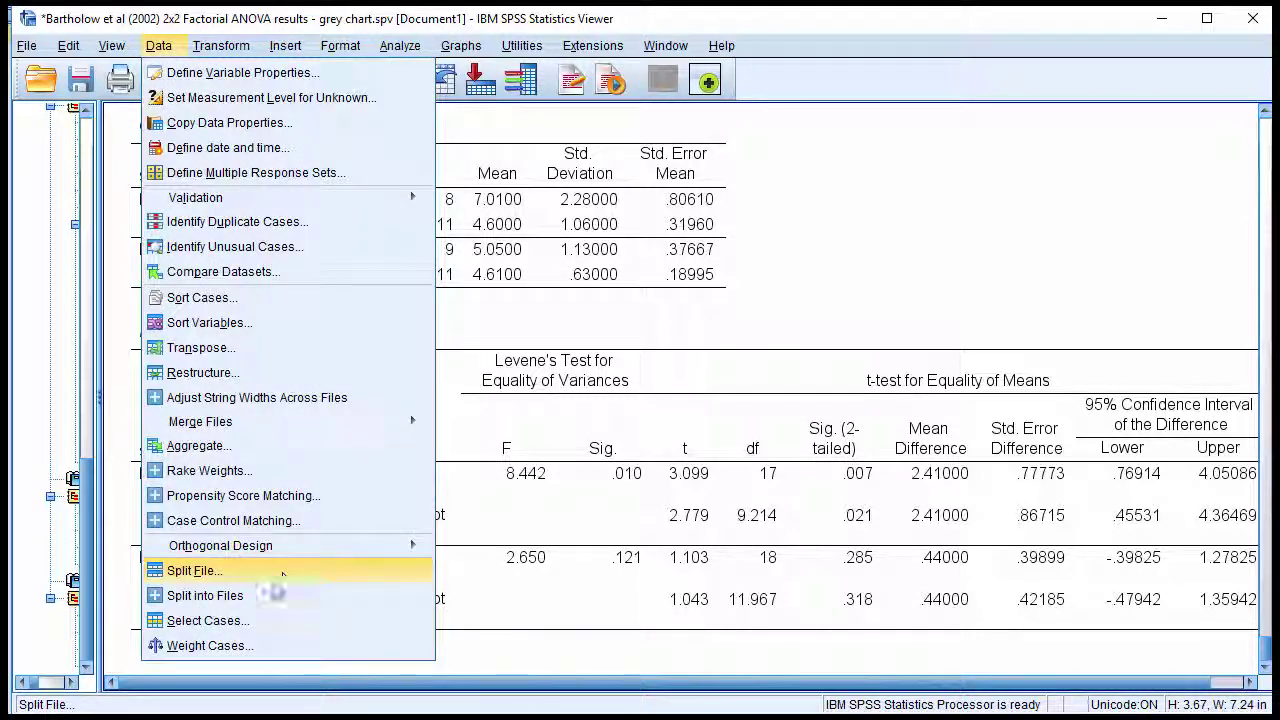
left_click(195, 570)
left_click(890, 458)
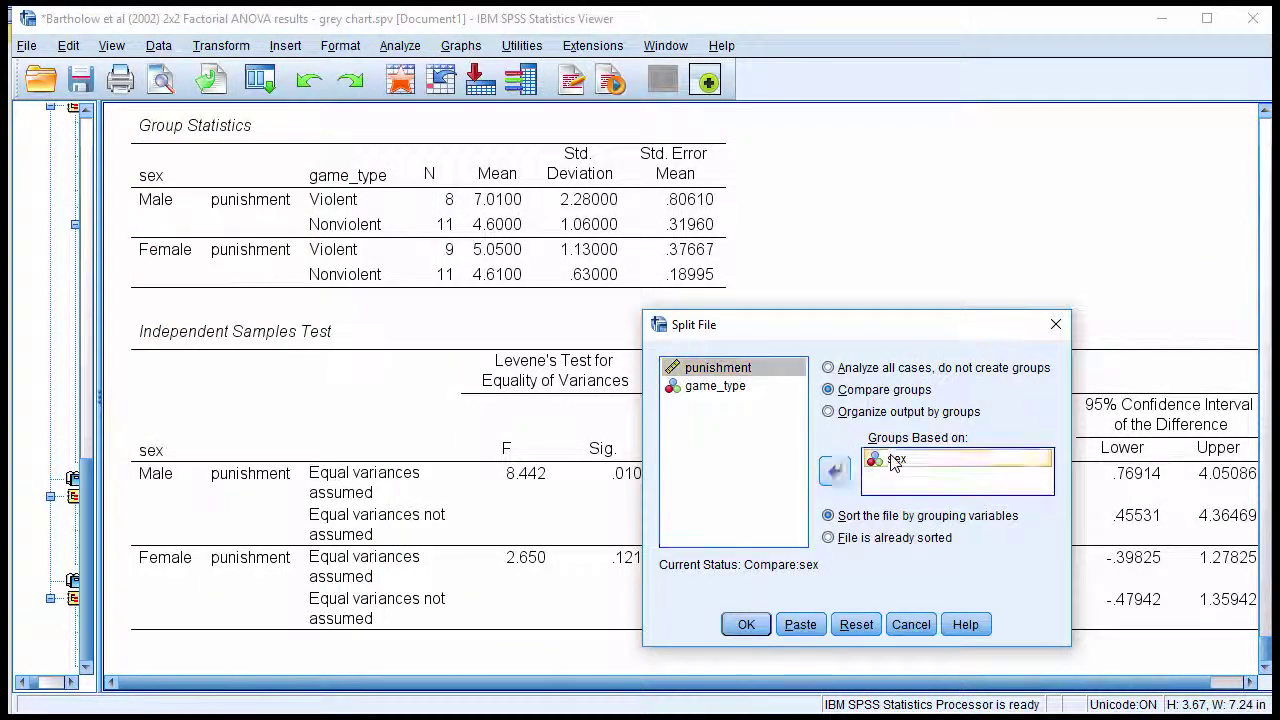
left_click(838, 473)
left_click(720, 387)
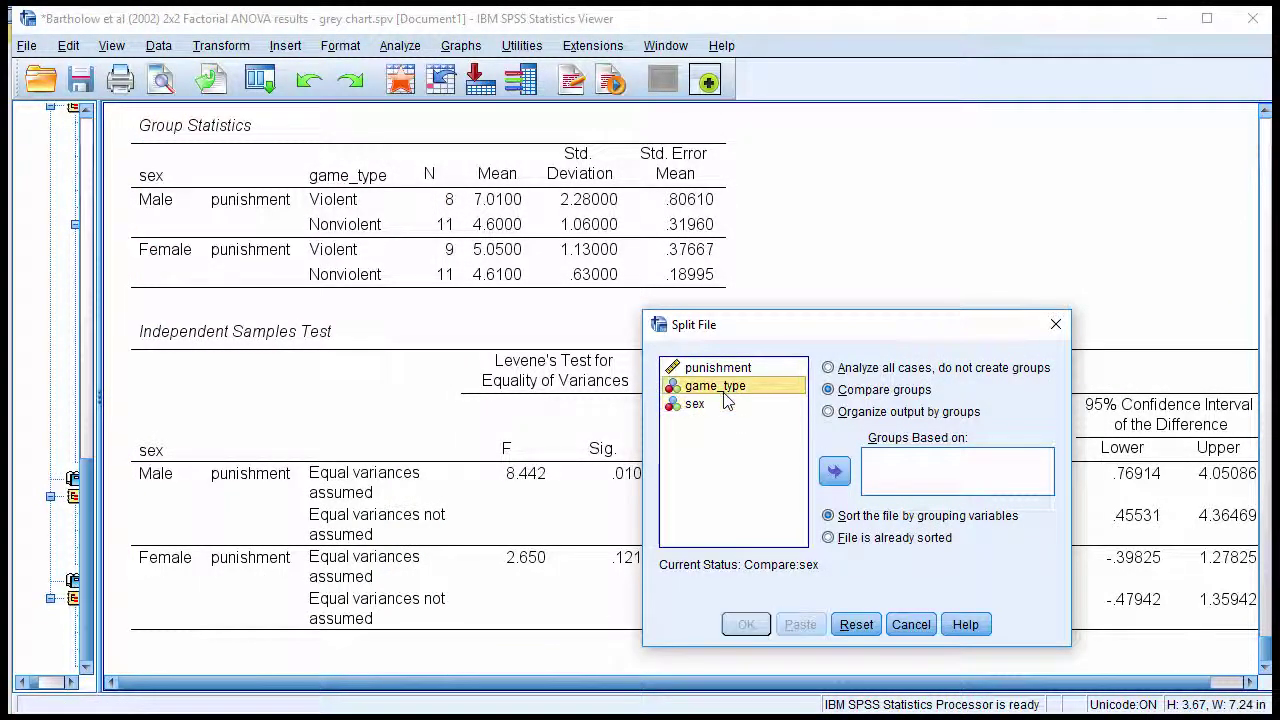
left_click(835, 471)
left_click(746, 624)
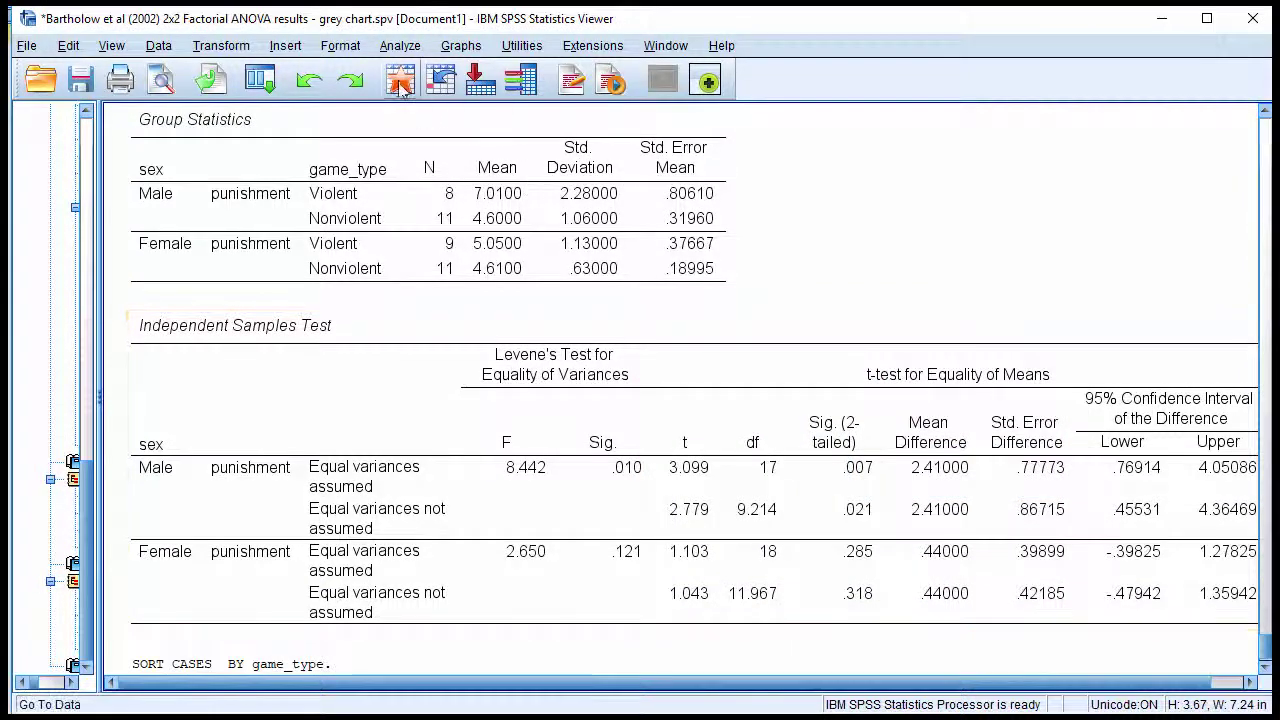
- Run an independent-samples t-test of punishment with sex replacing game_type as the grouping variable, defining groups 1 and 2
left_click(399, 47)
mouse_move(520, 164)
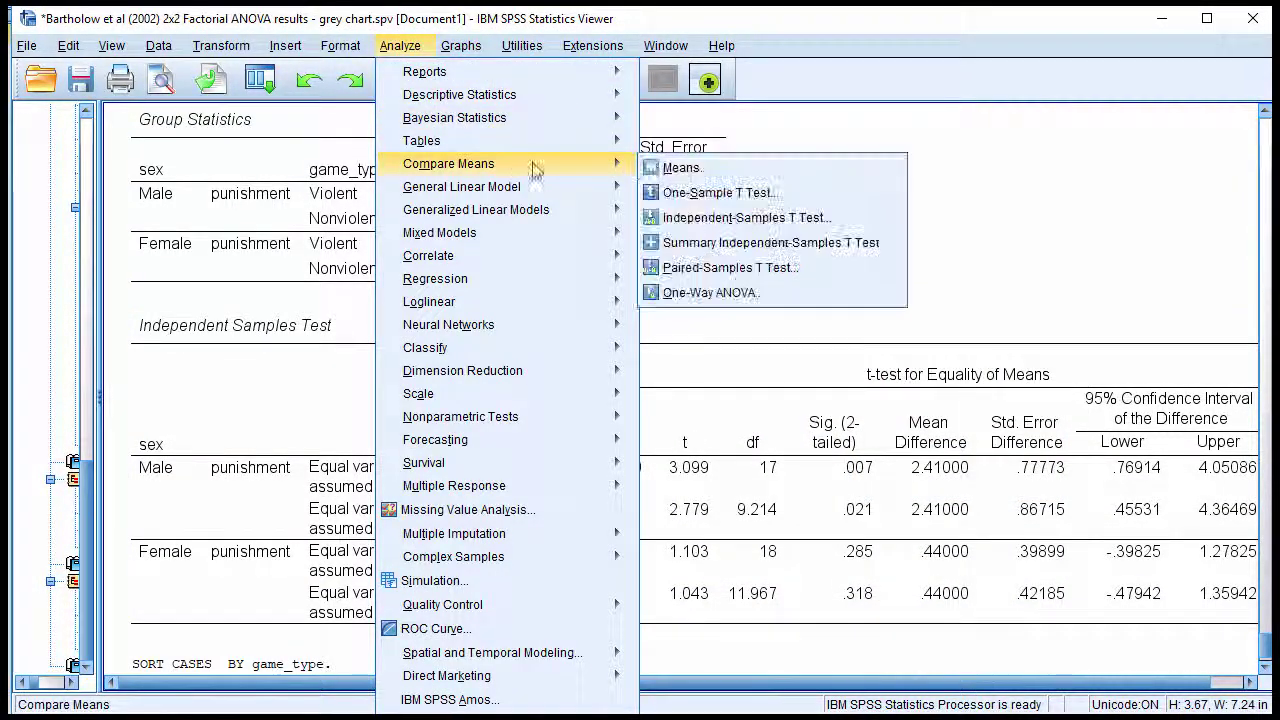
left_click(700, 217)
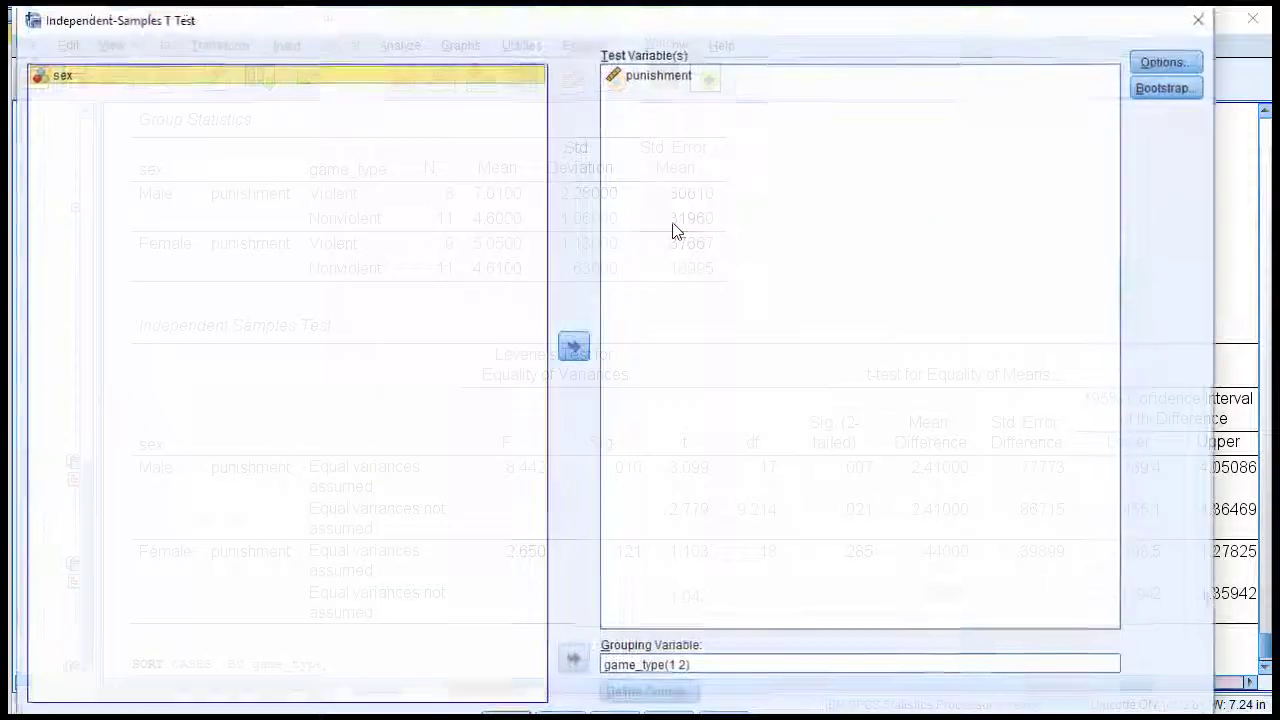
left_click(643, 668)
left_click(572, 662)
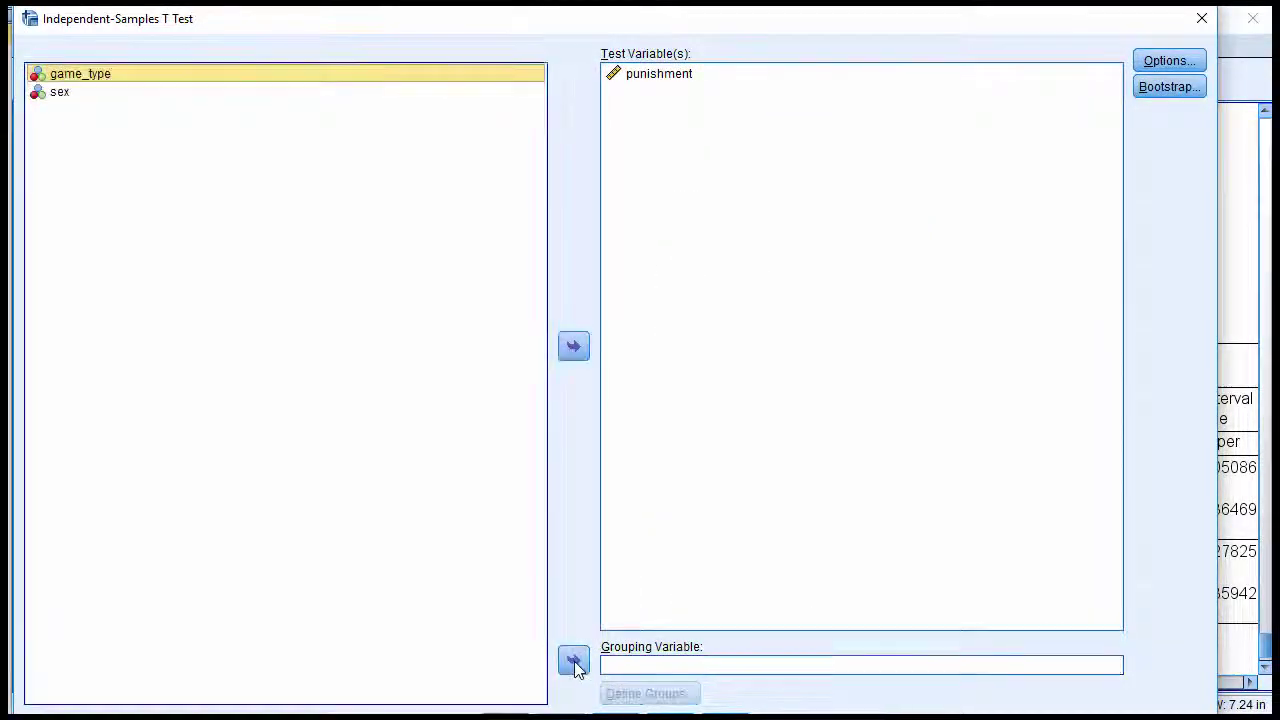
left_click(109, 92)
left_click(573, 660)
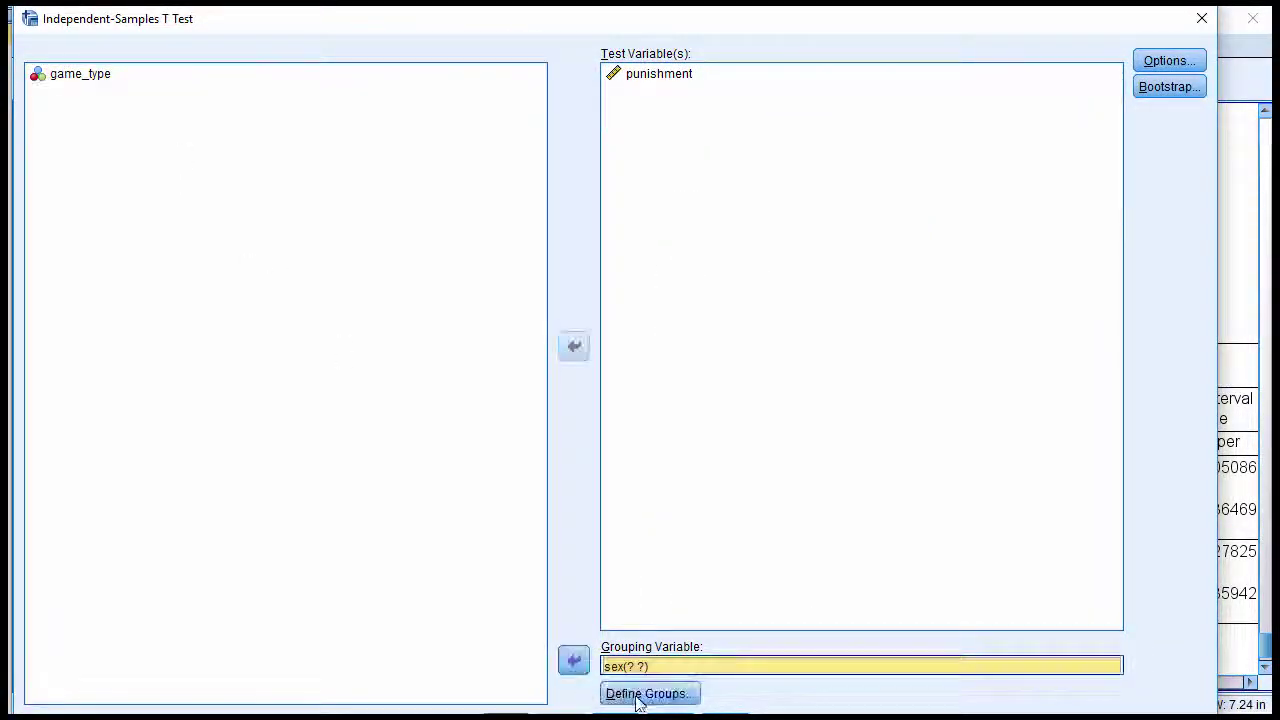
left_click(650, 693)
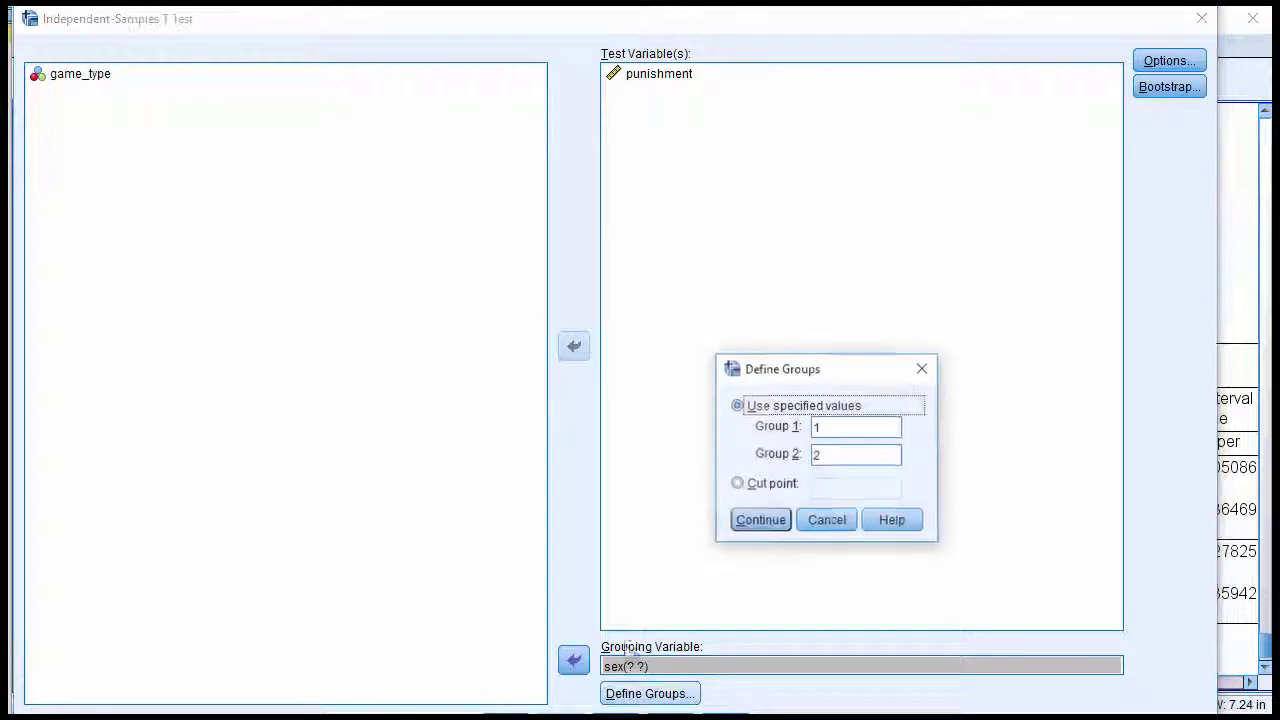
left_click(763, 520)
key("Return")
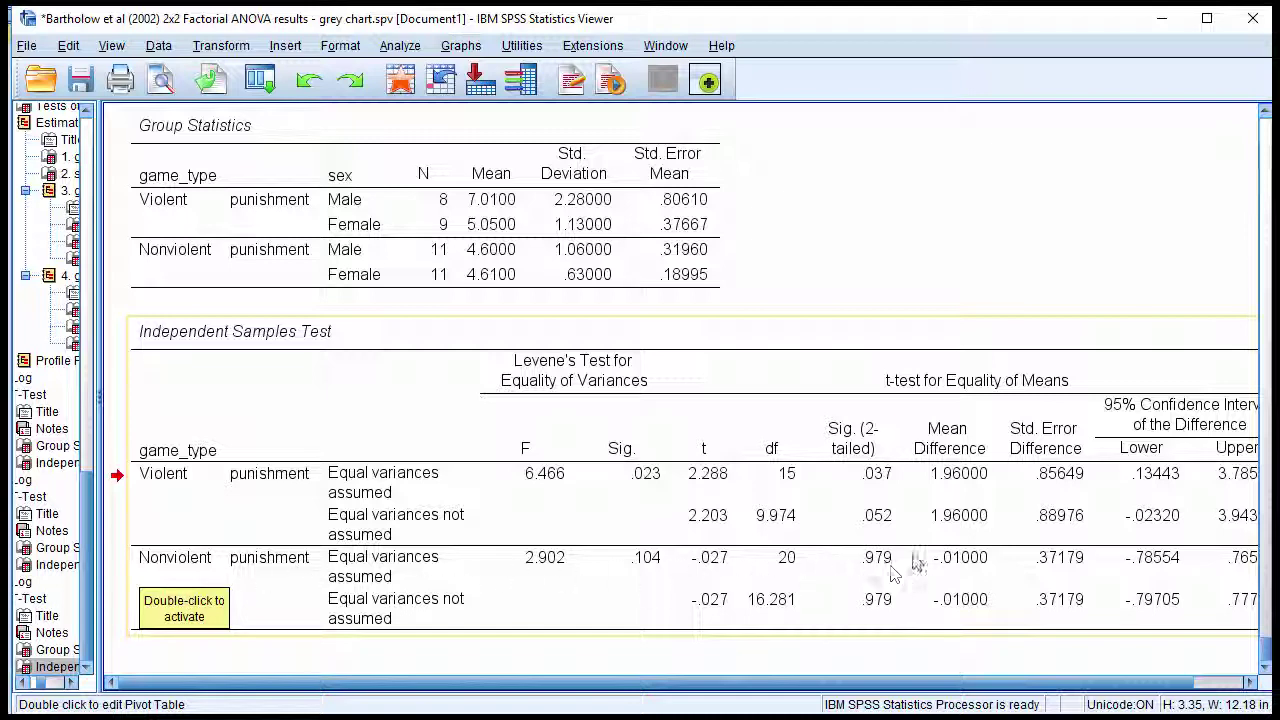
- Compare the split-file t-tests of sex with the pairwise comparisons of sex within each game type
scroll(885, 565, "up", 15)
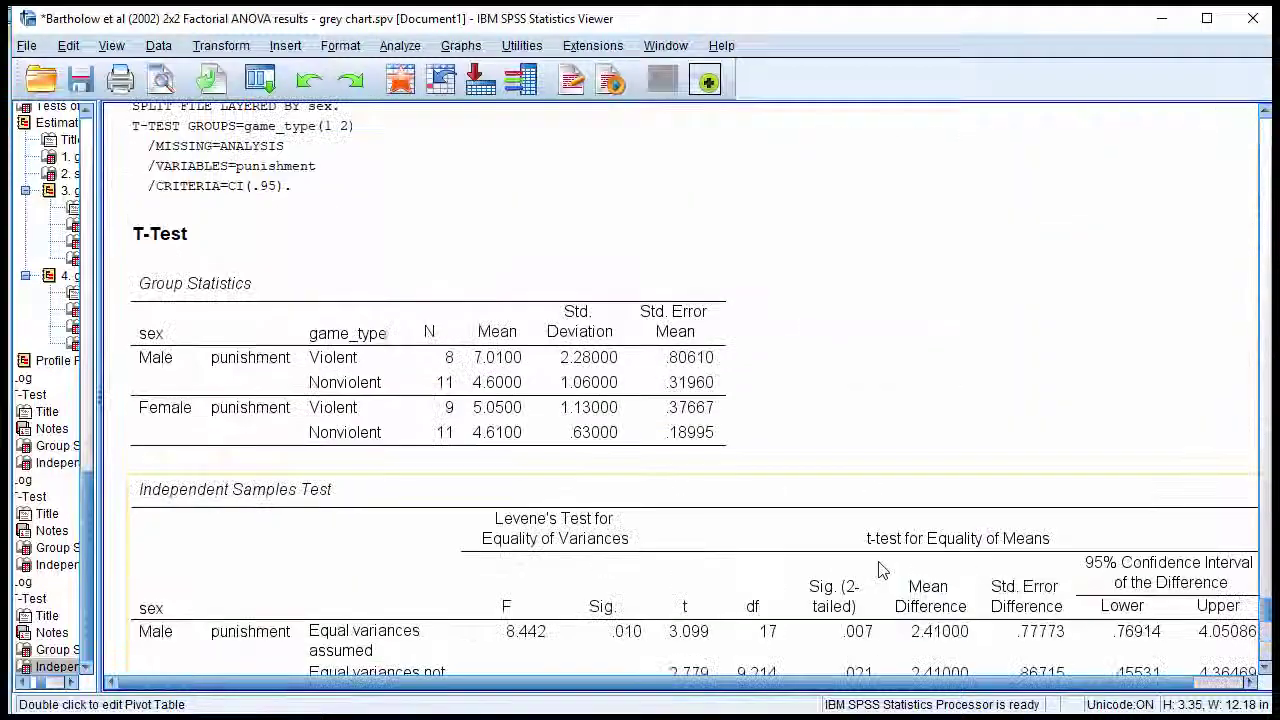
scroll(881, 568, "up", 15)
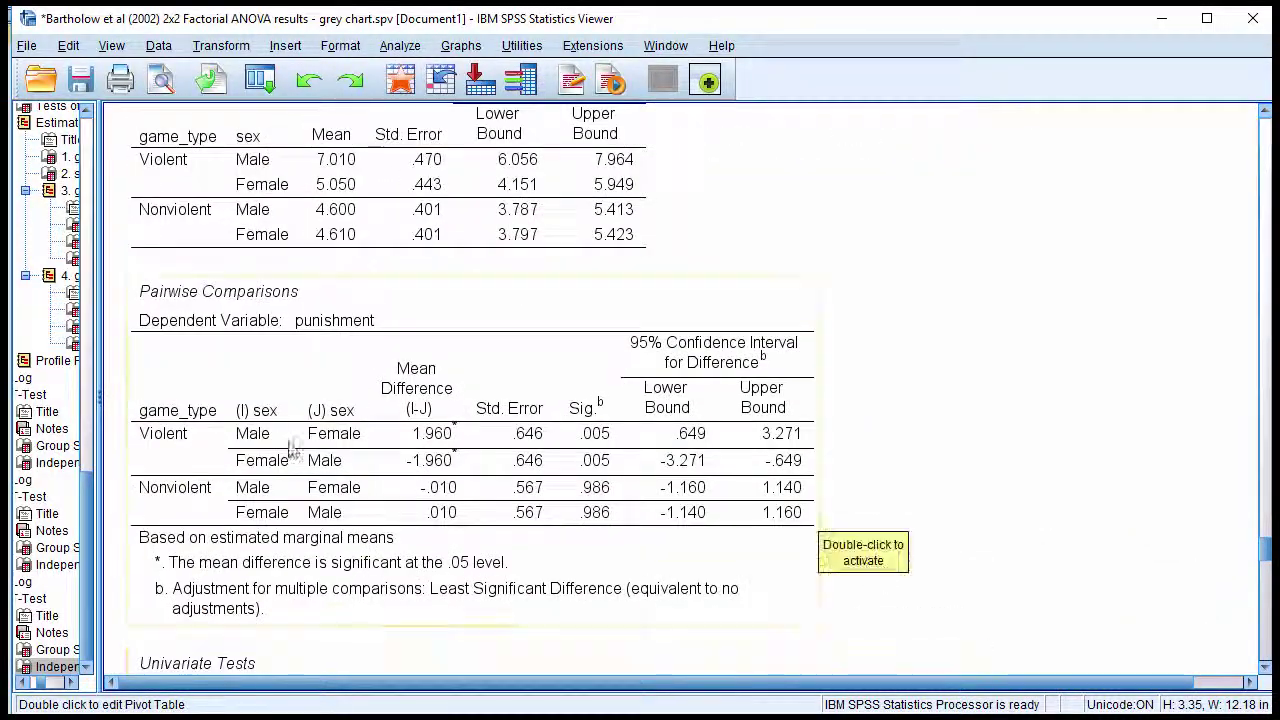
left_click(393, 476)
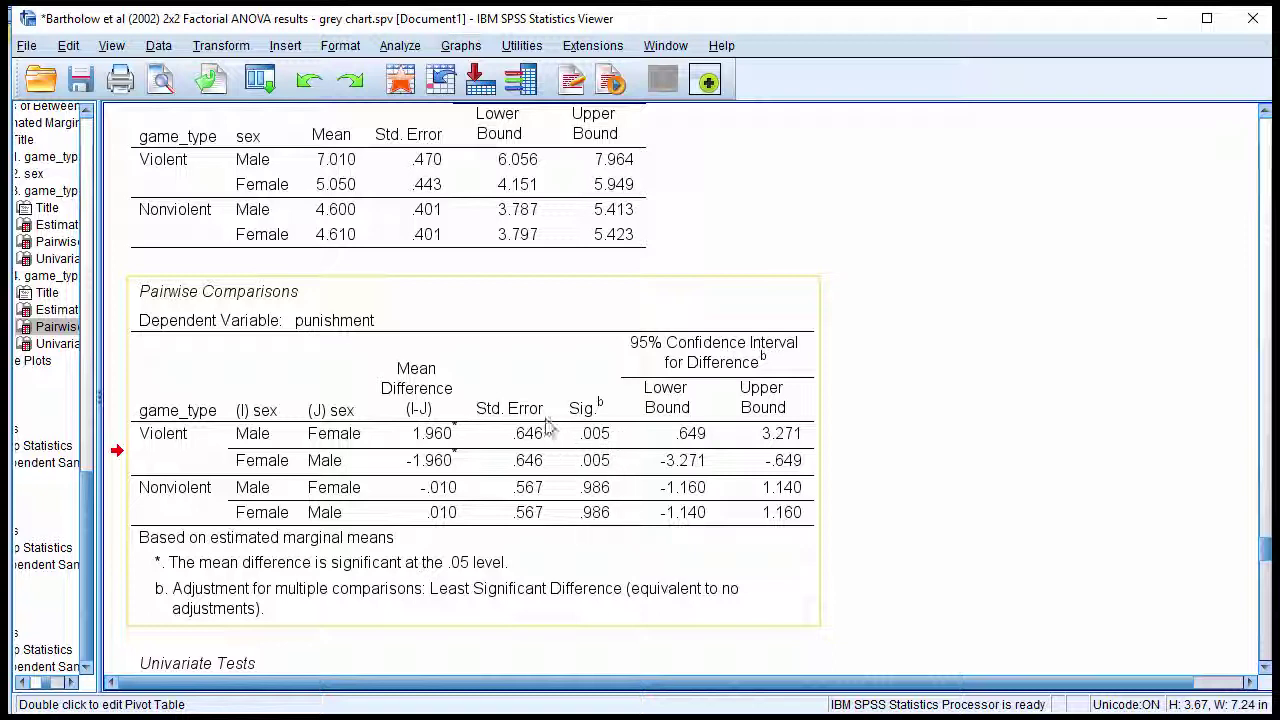
left_click_drag(548, 512, 1080, 545)
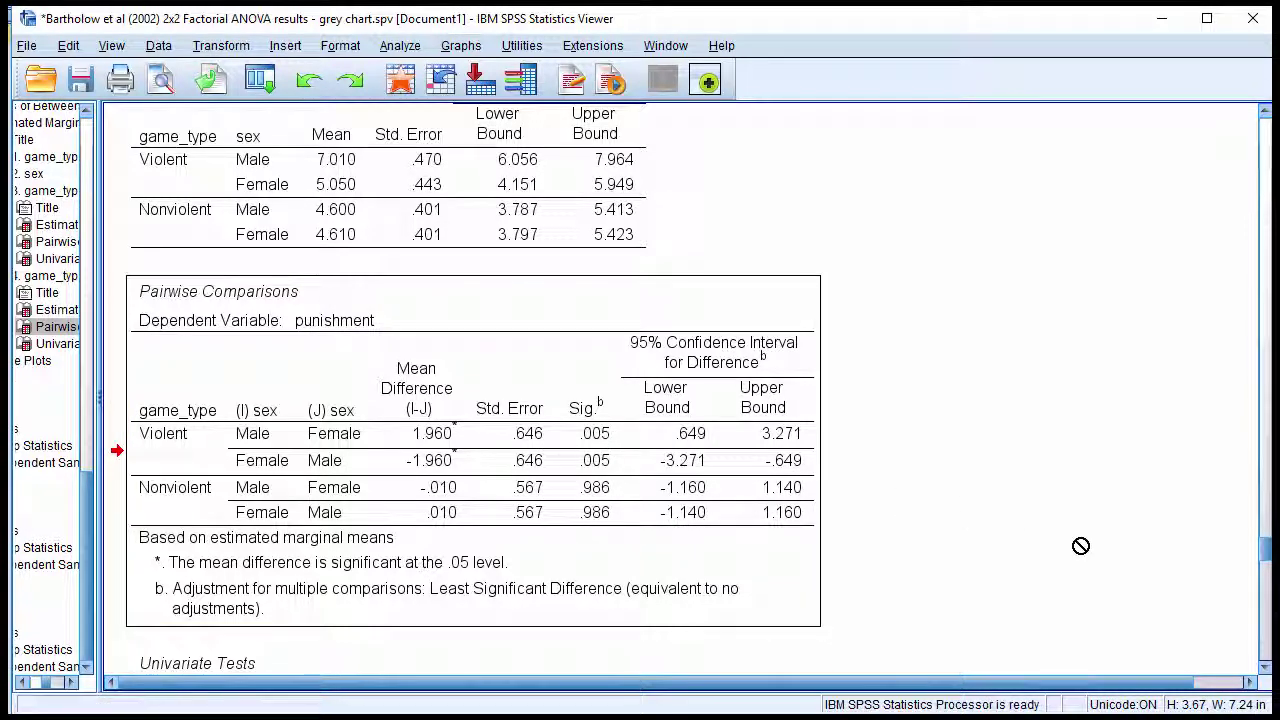
left_click_drag(1080, 545, 1149, 634)
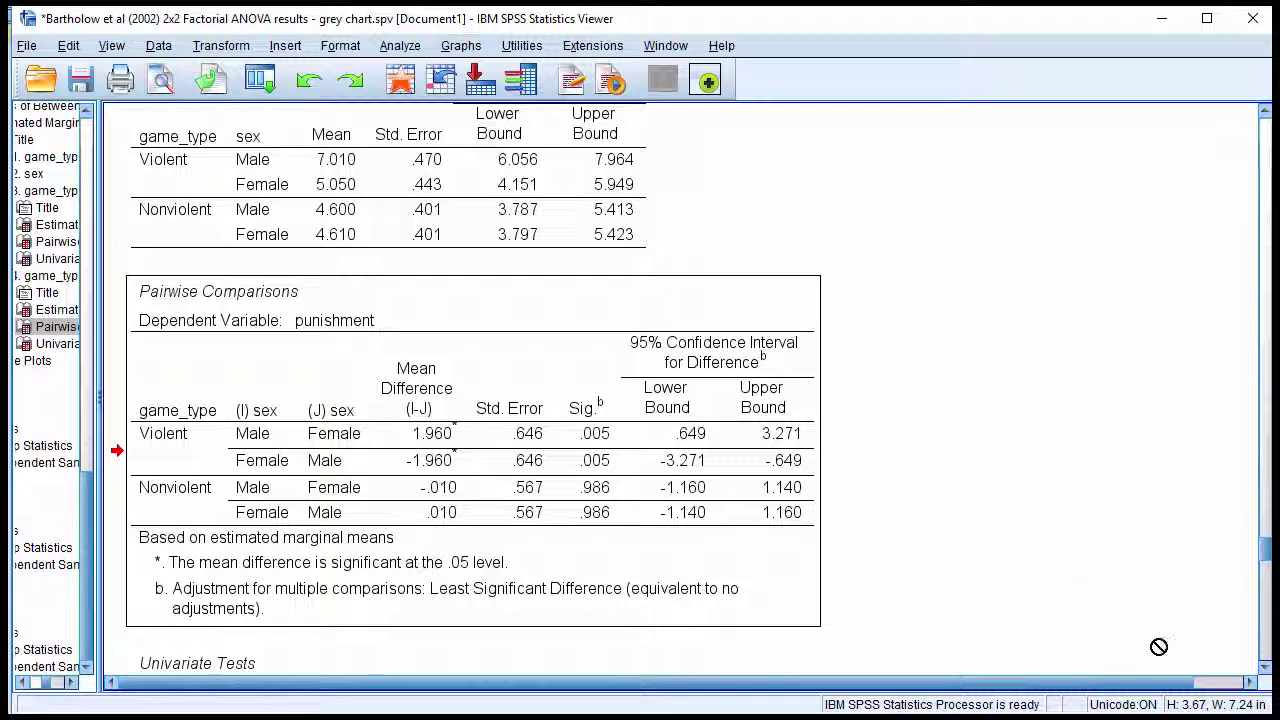